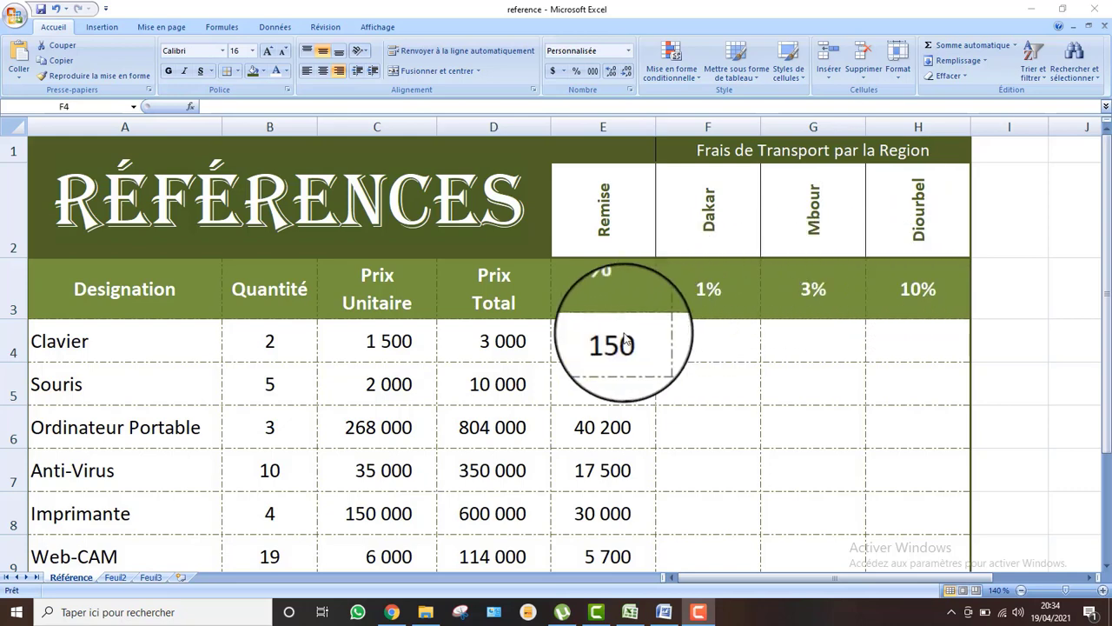
Examine the Prix Total values in column D and the Dakar, Mbour and Diourbel transport rates in row 3.
left_click(690, 342)
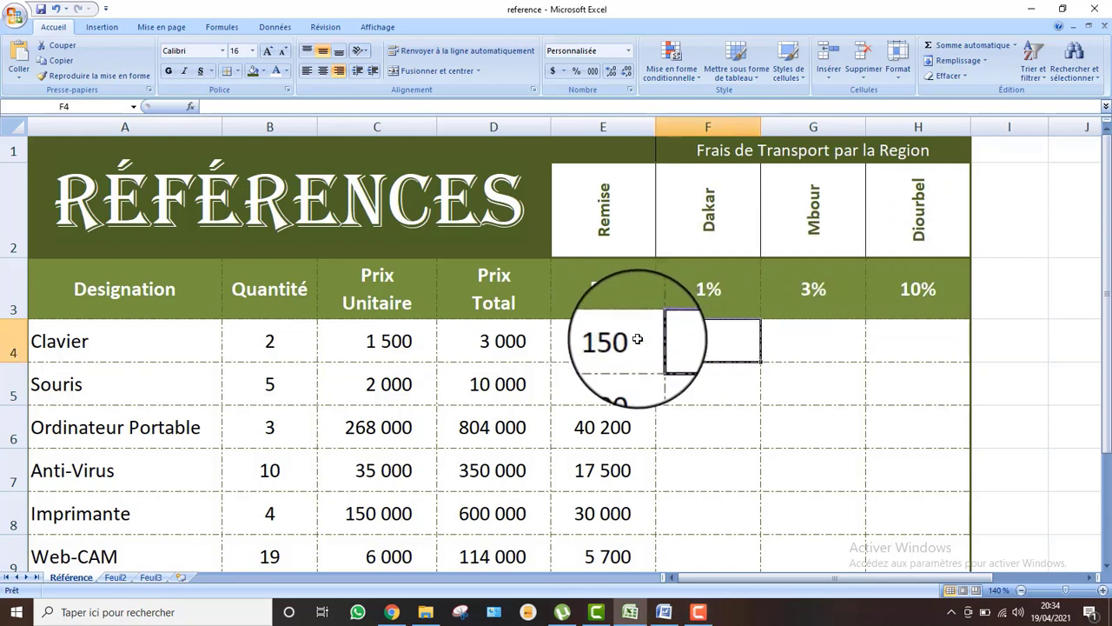
left_click(511, 341)
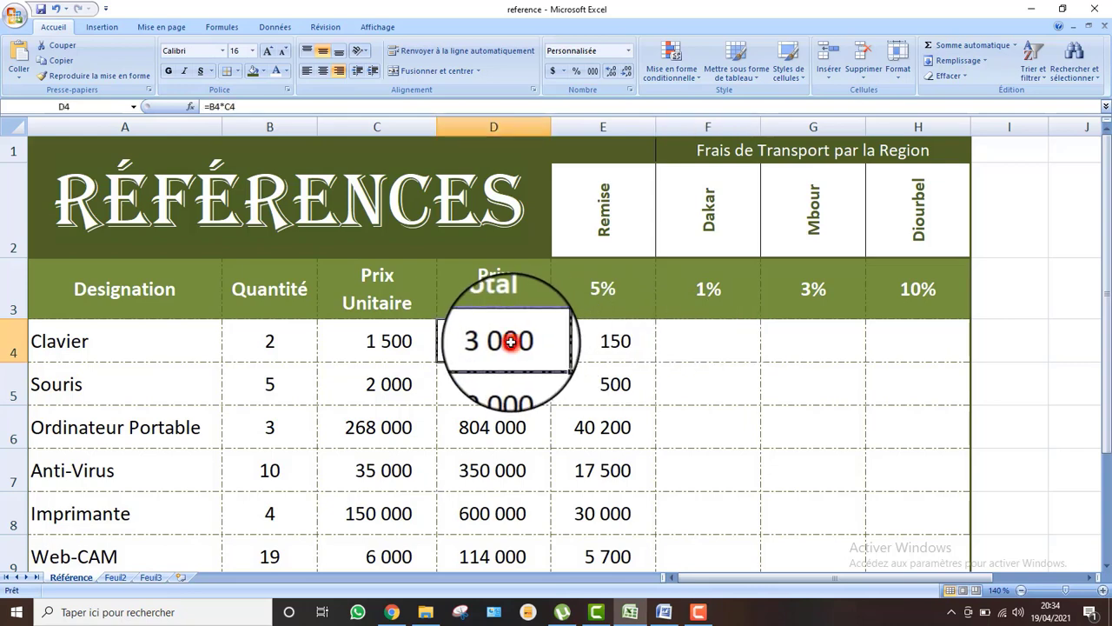
left_click(711, 289)
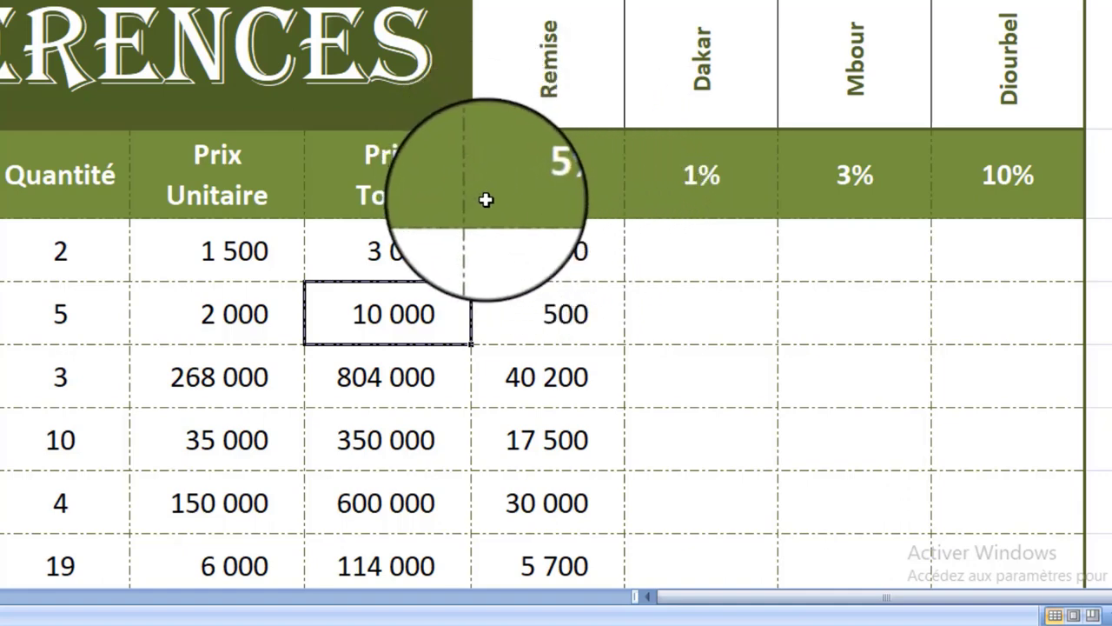
left_click(664, 253)
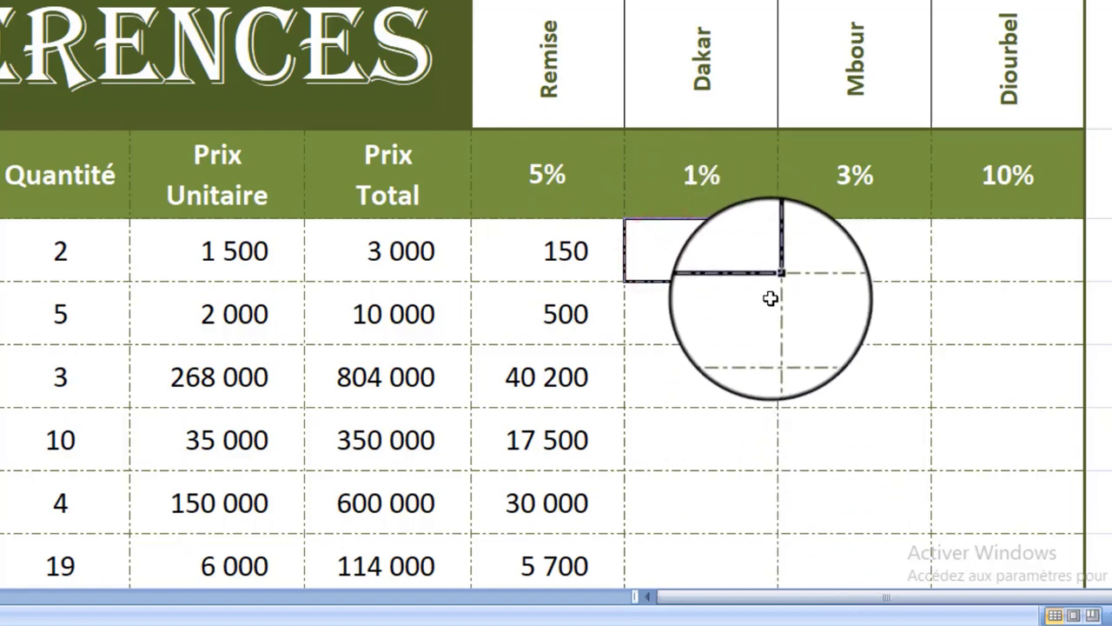
left_click(869, 275)
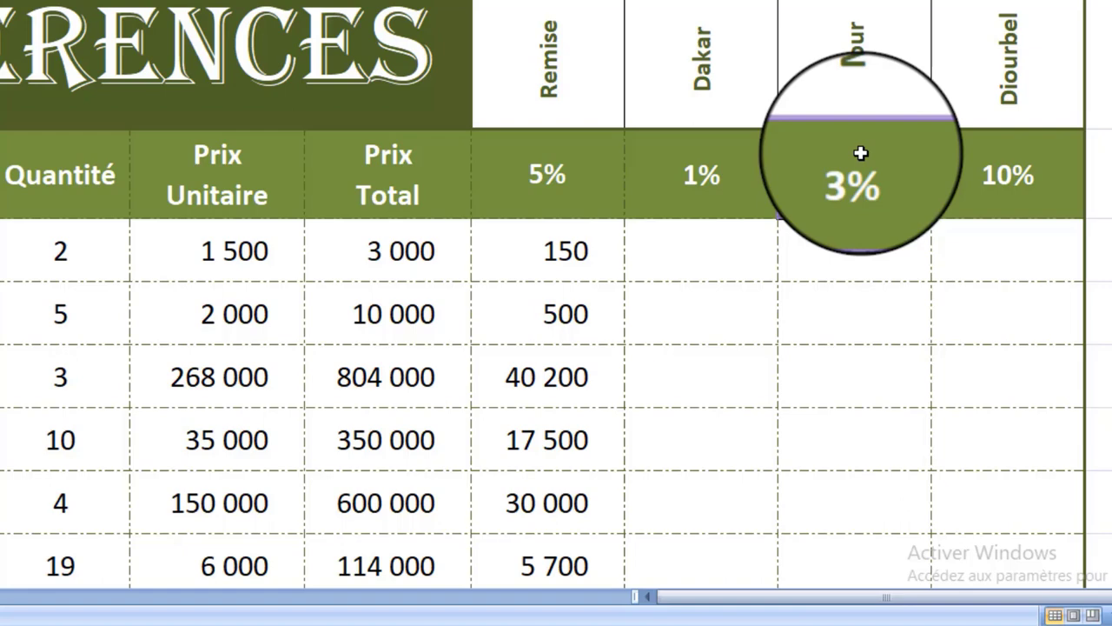
left_click(683, 149)
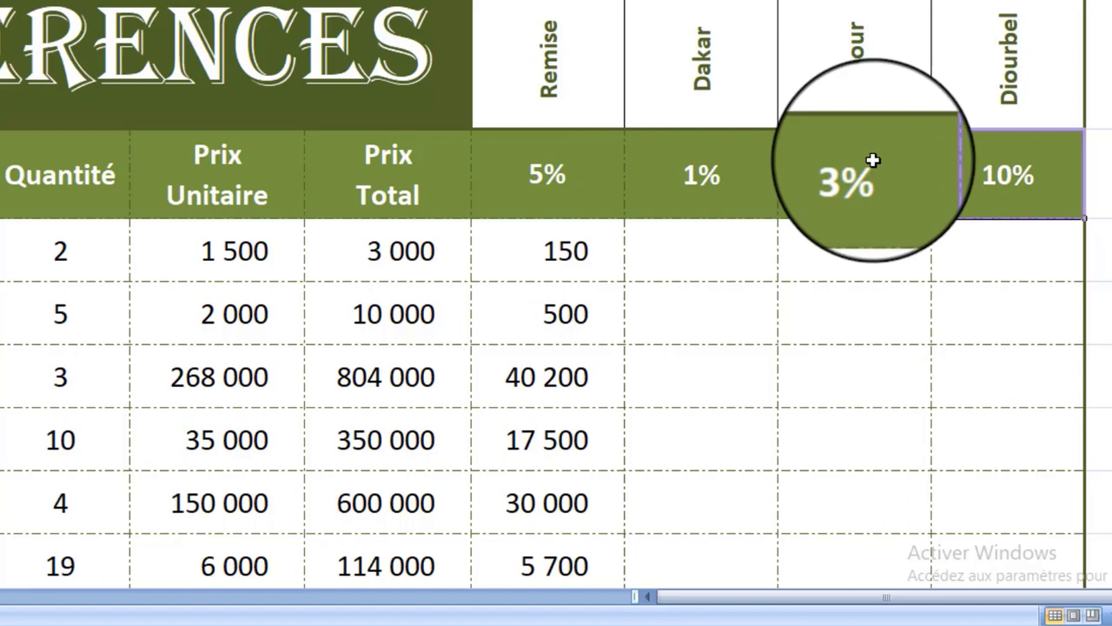
right_click(697, 169)
left_click(666, 162)
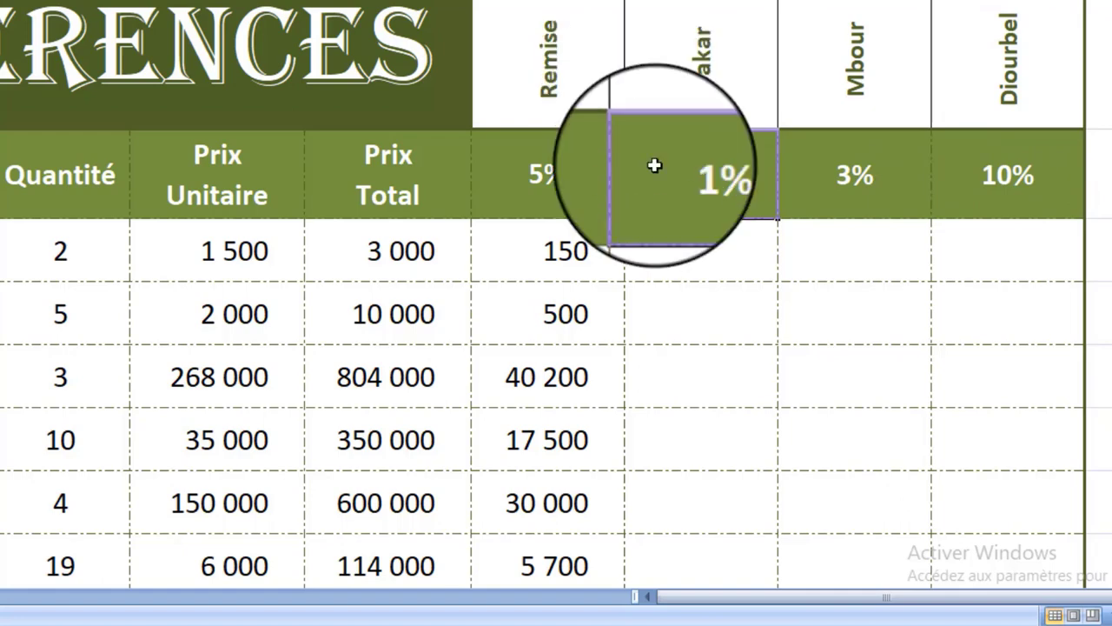
key("Delete")
right_click(686, 263)
left_click(669, 262)
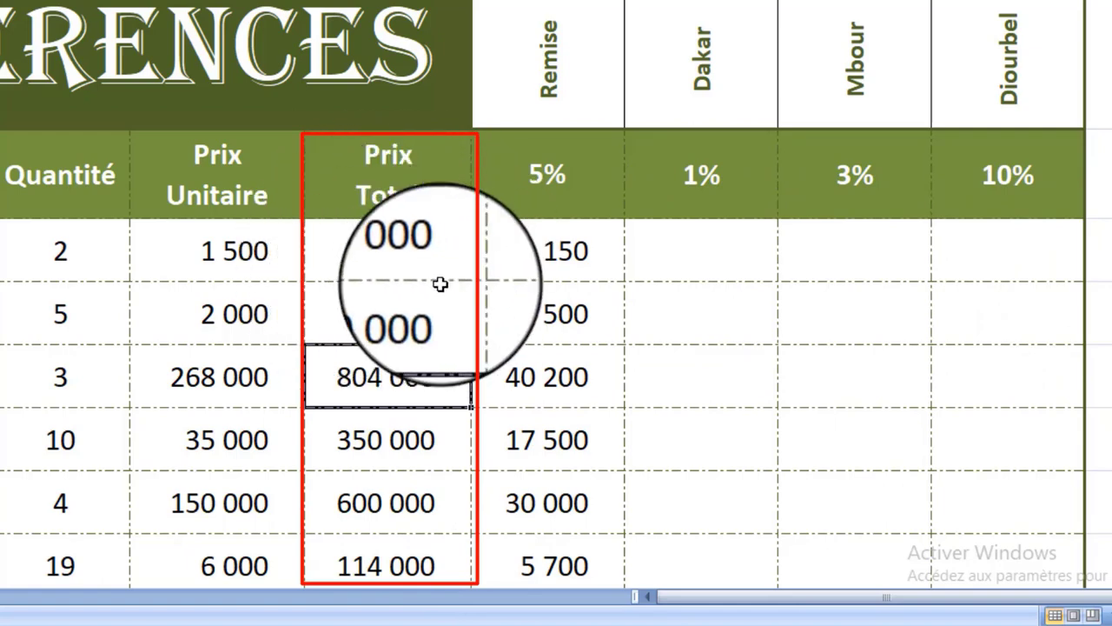
Calculate Clavier's Dakar transport cost in F4 with the relative formula =D4*F3 and copy it down to F5.
left_click(714, 246)
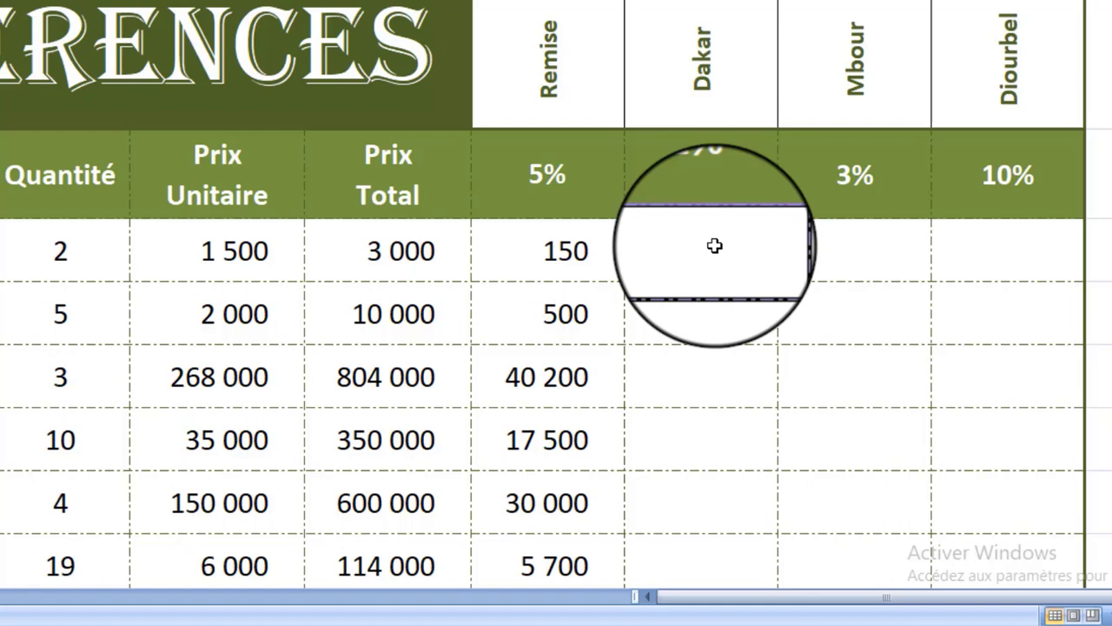
left_click(396, 251)
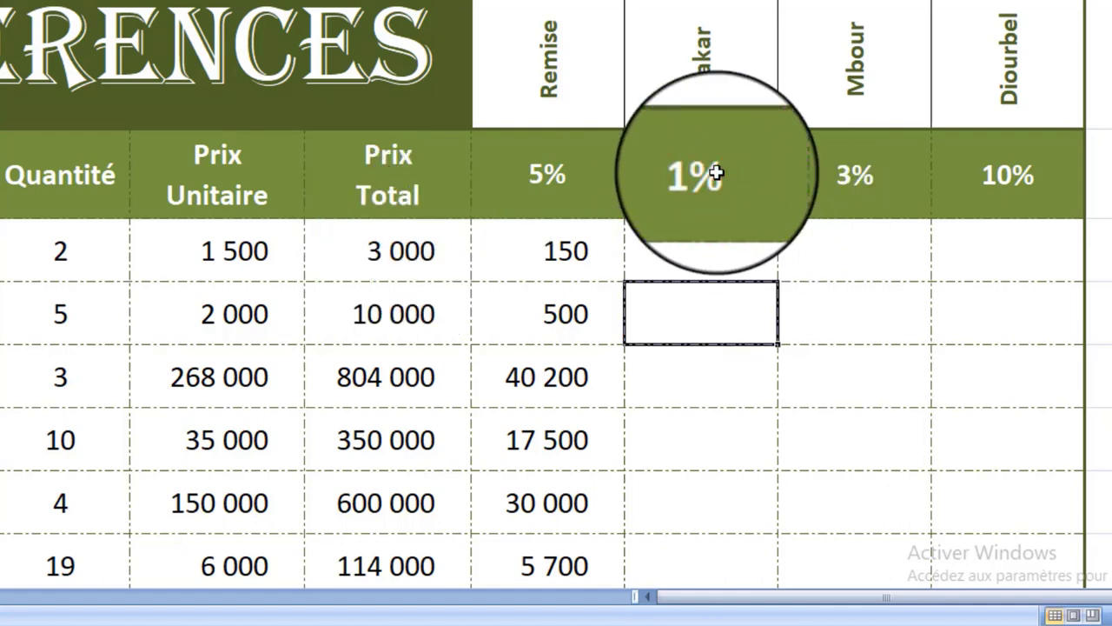
left_click(715, 173)
key("Return")
left_click(735, 250)
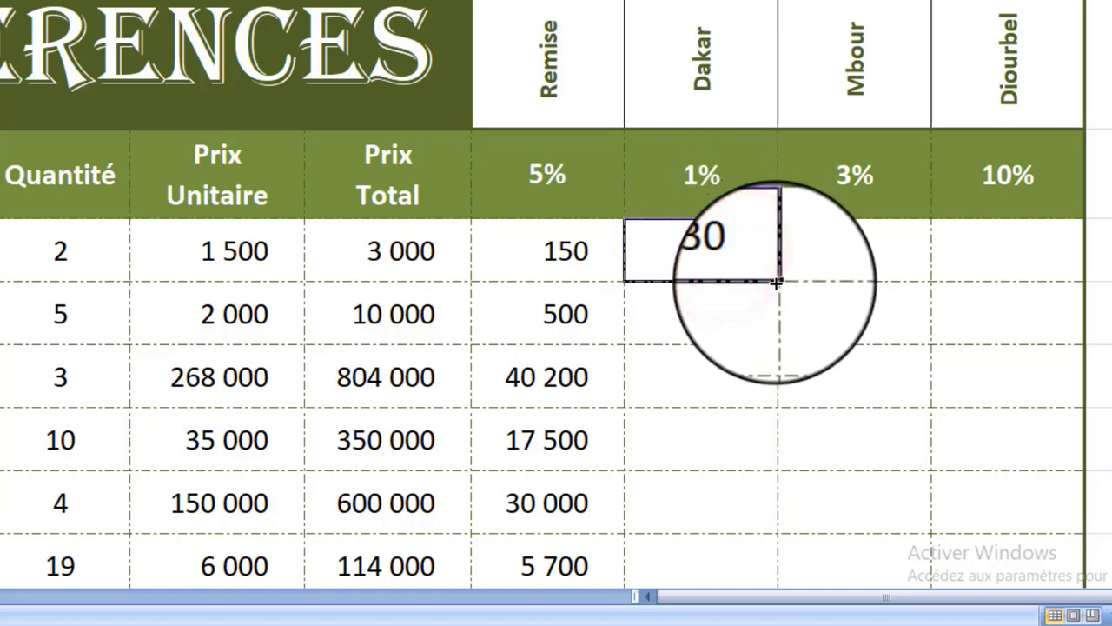
left_click_drag(776, 282, 777, 329)
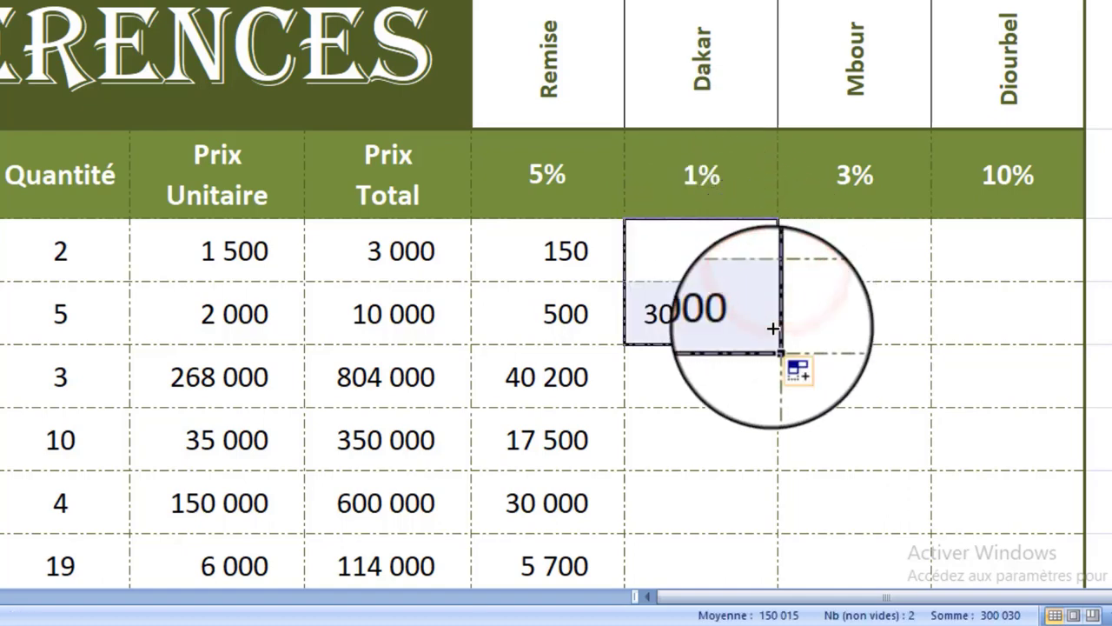
Inspect the cell references of the copied formula in F5 and extend it down to F6.
double_click(695, 296)
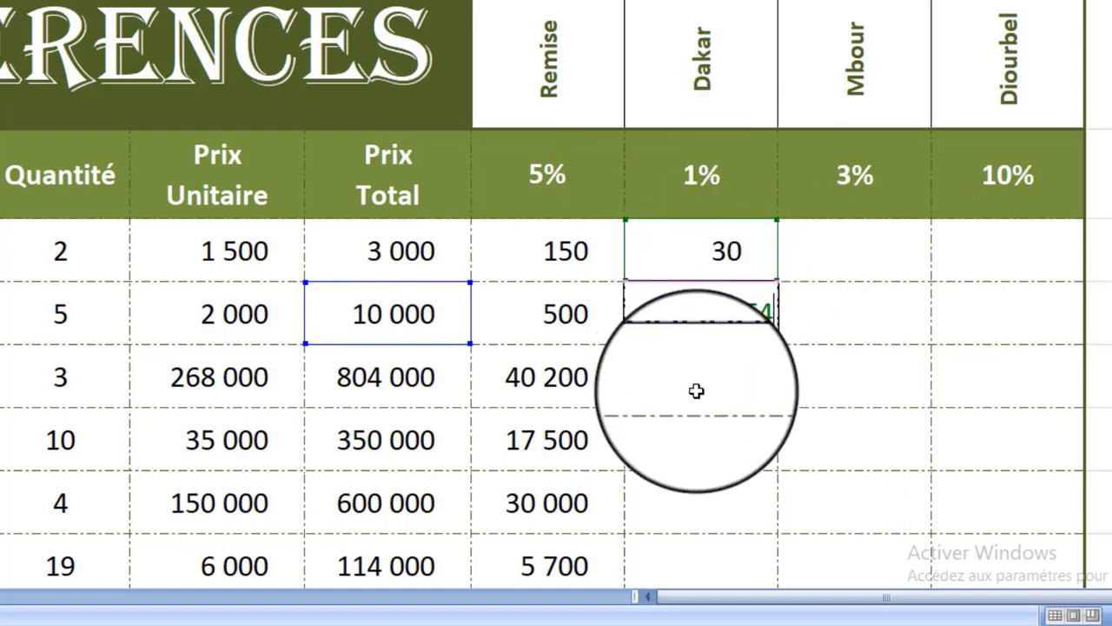
left_click_drag(777, 347, 773, 415)
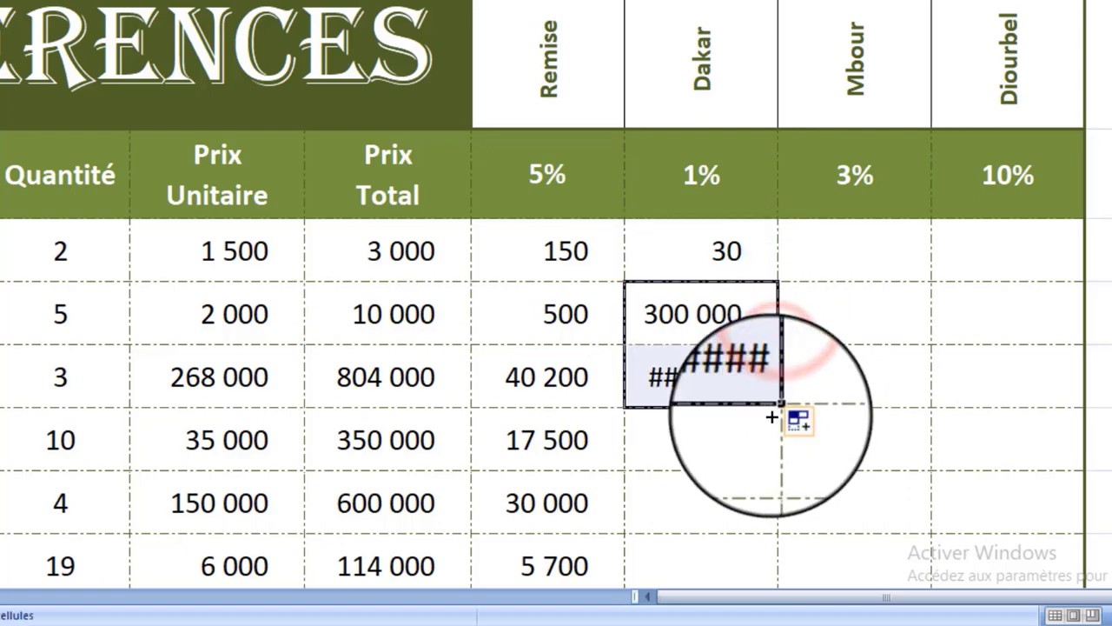
left_click(720, 380)
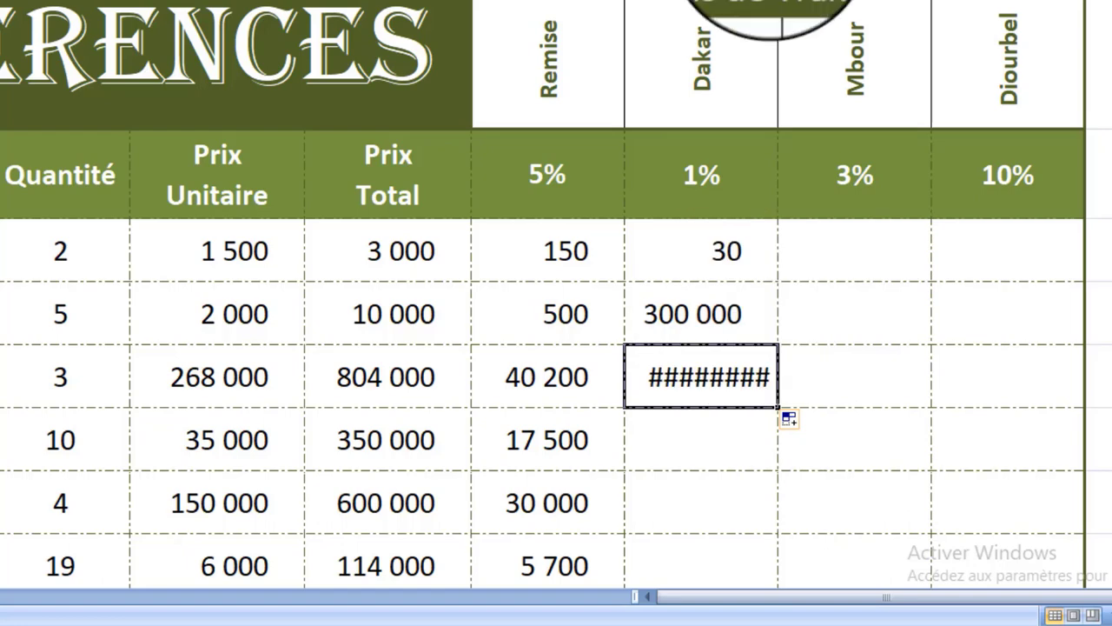
Widen column F to fit its contents and give columns F through H one equal, narrower width.
double_click(778, 1)
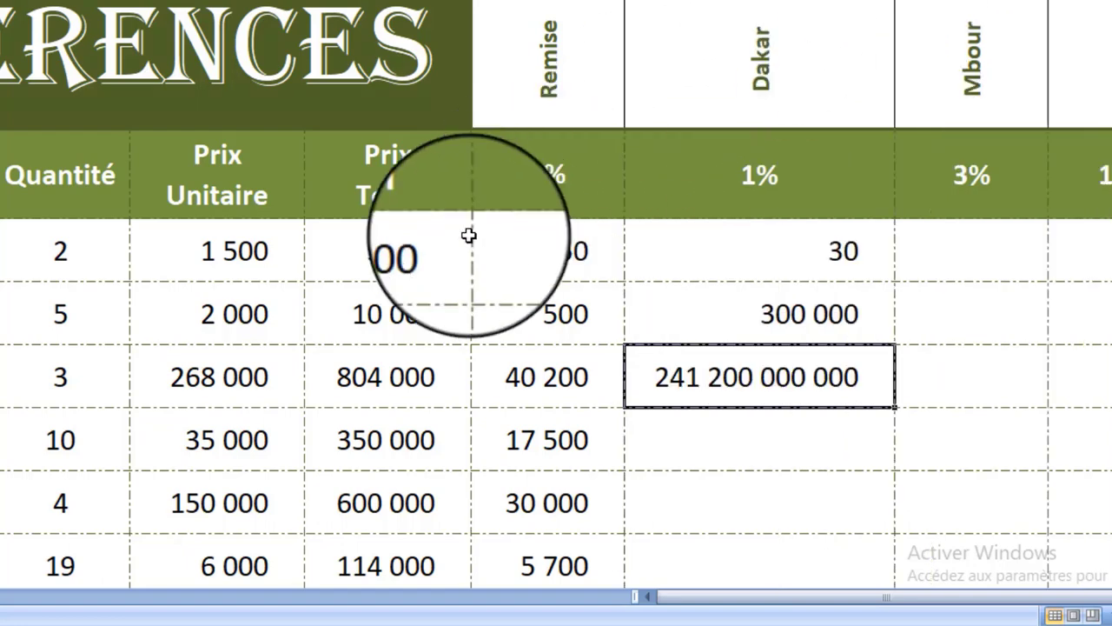
left_click(381, 392)
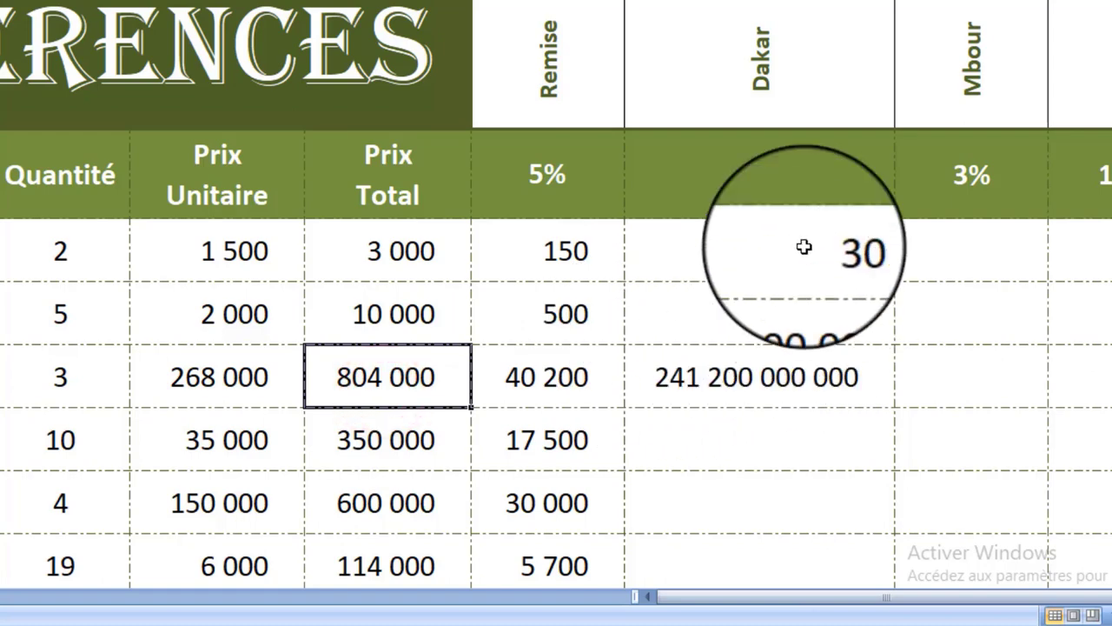
left_click_drag(786, 2, 1086, 1)
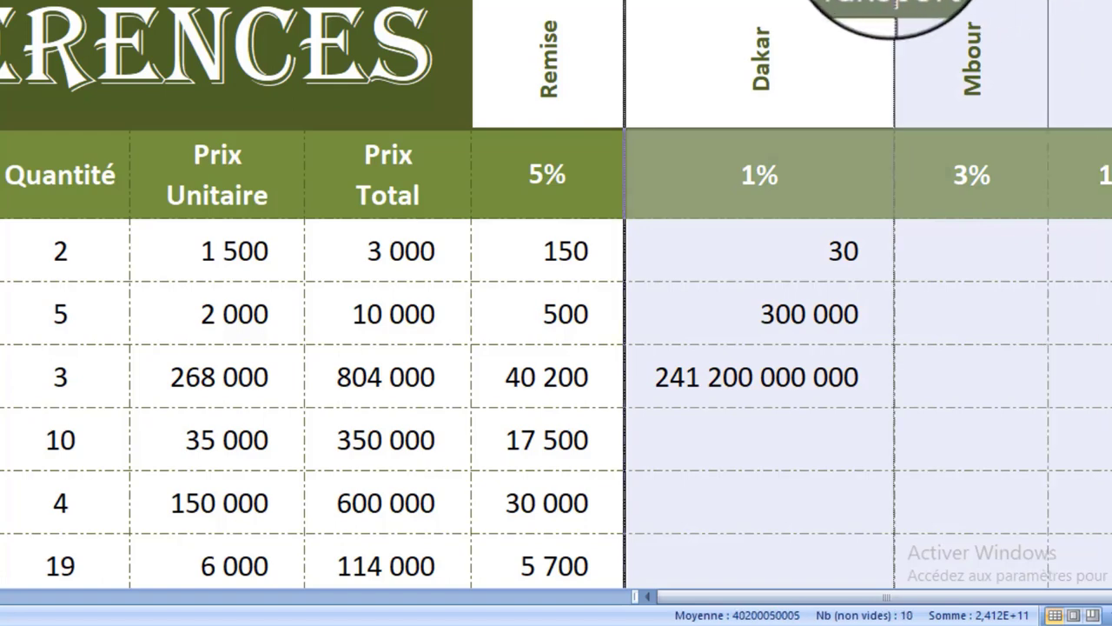
left_click_drag(833, 5, 827, 5)
Build the formula =D4*$F$3 in F4, making the reference to the Dakar rate absolute.
left_click(717, 154)
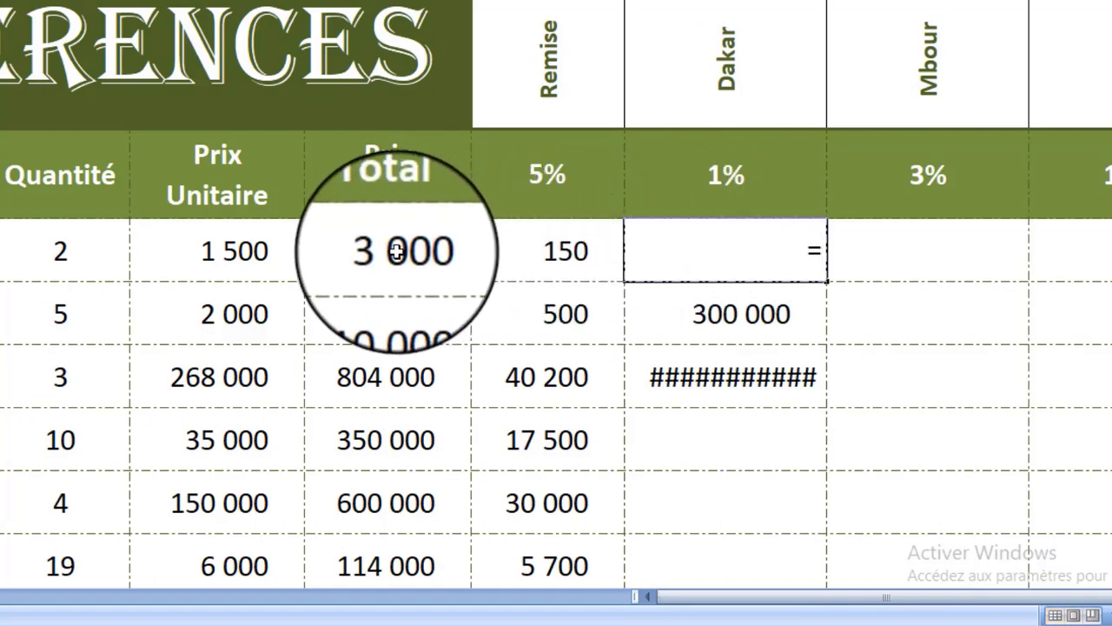
type("*")
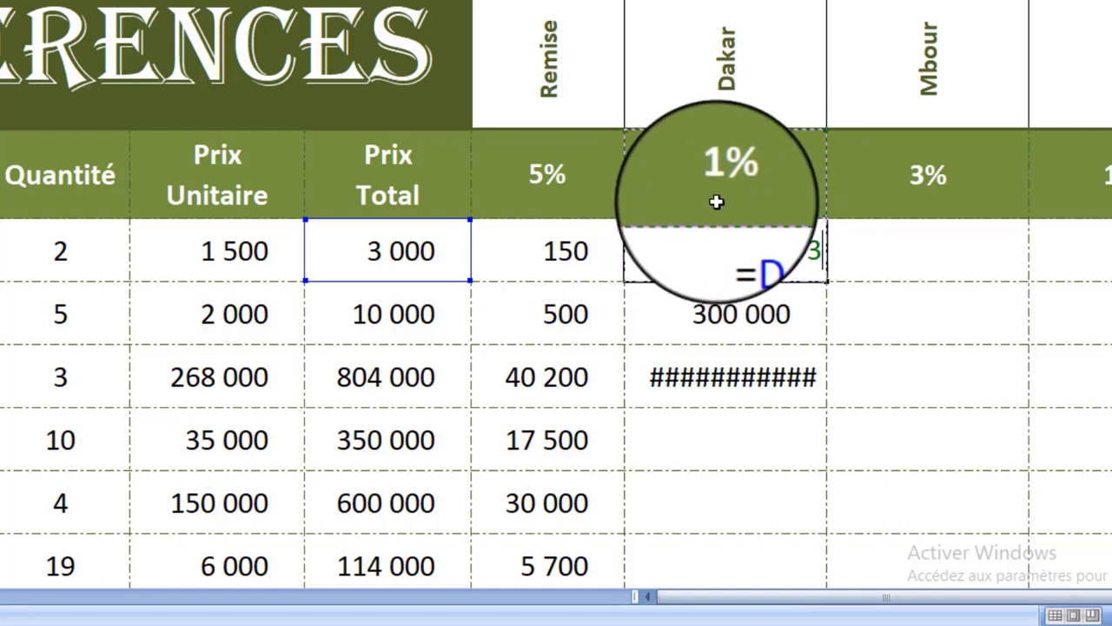
key("F4")
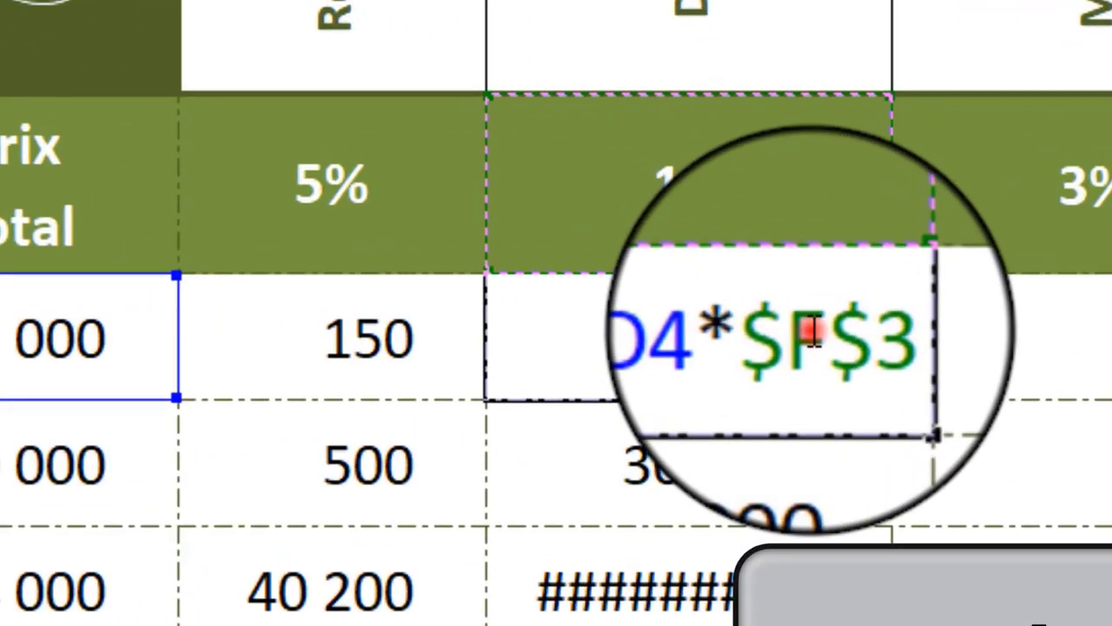
Examine the $F column lock and $3 row lock in F4's formula and abandon the edit.
double_click(788, 248)
left_click_drag(795, 424, 779, 426)
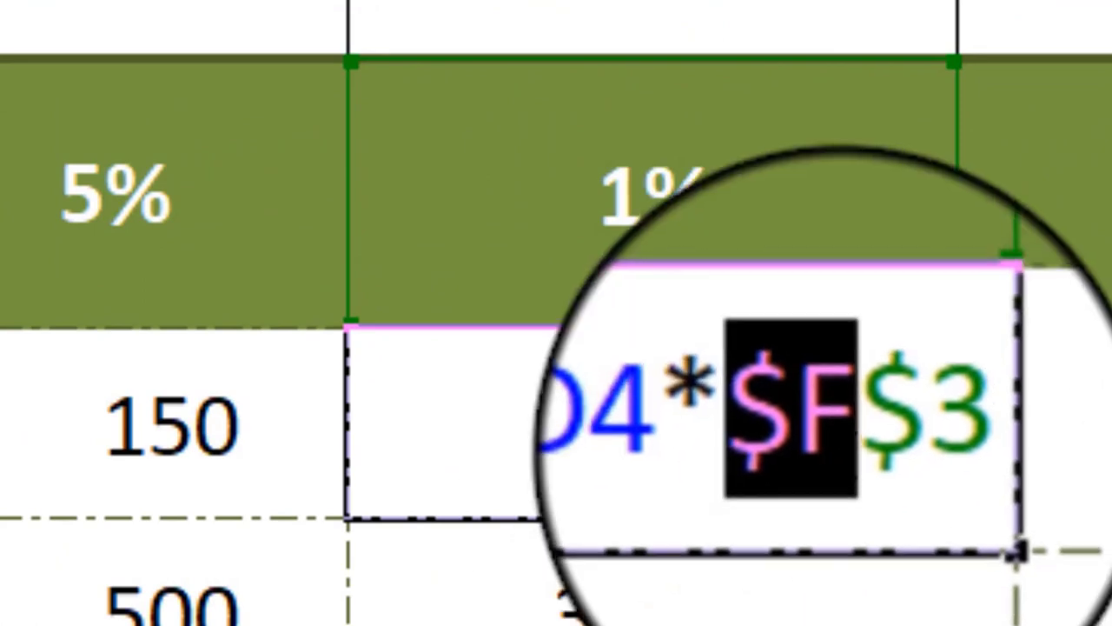
left_click_drag(880, 424, 948, 428)
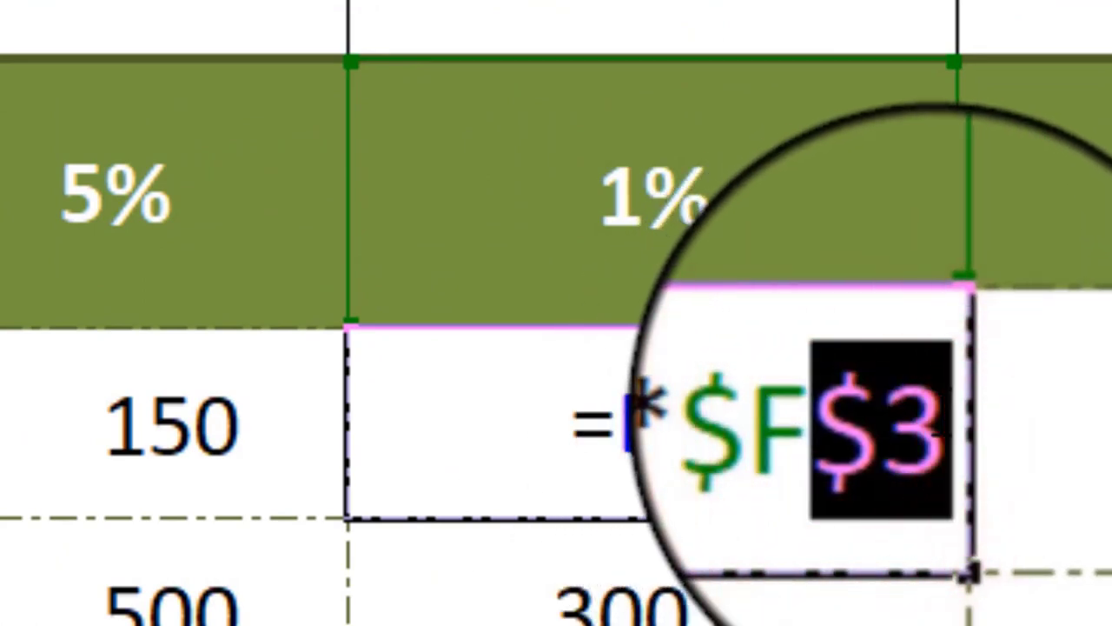
left_click_drag(757, 397, 948, 424)
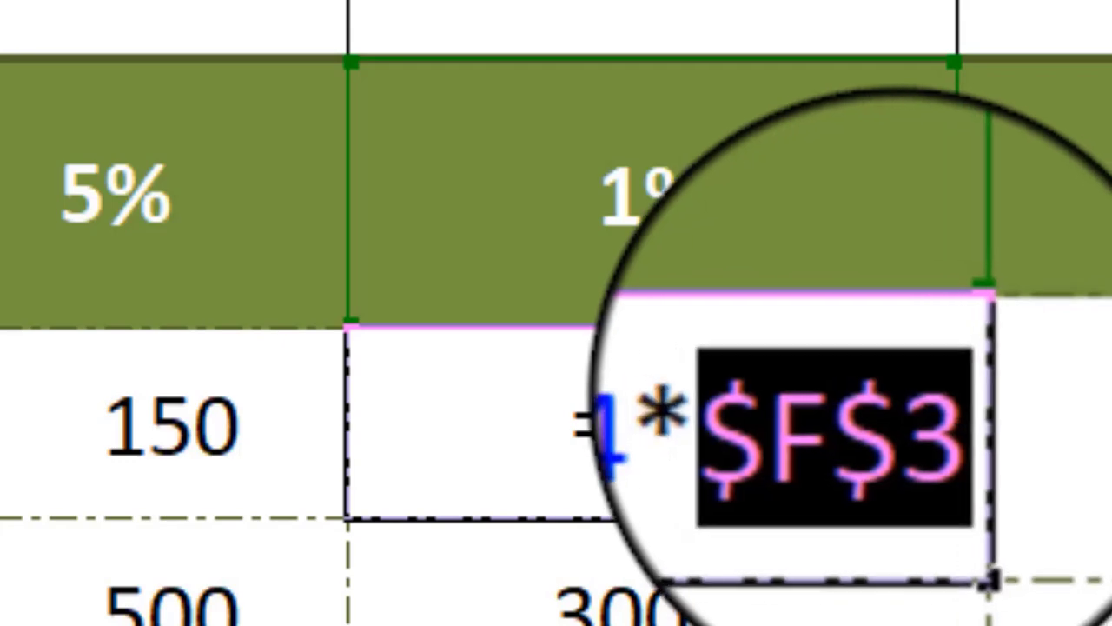
left_click(884, 391)
left_click_drag(869, 402, 770, 395)
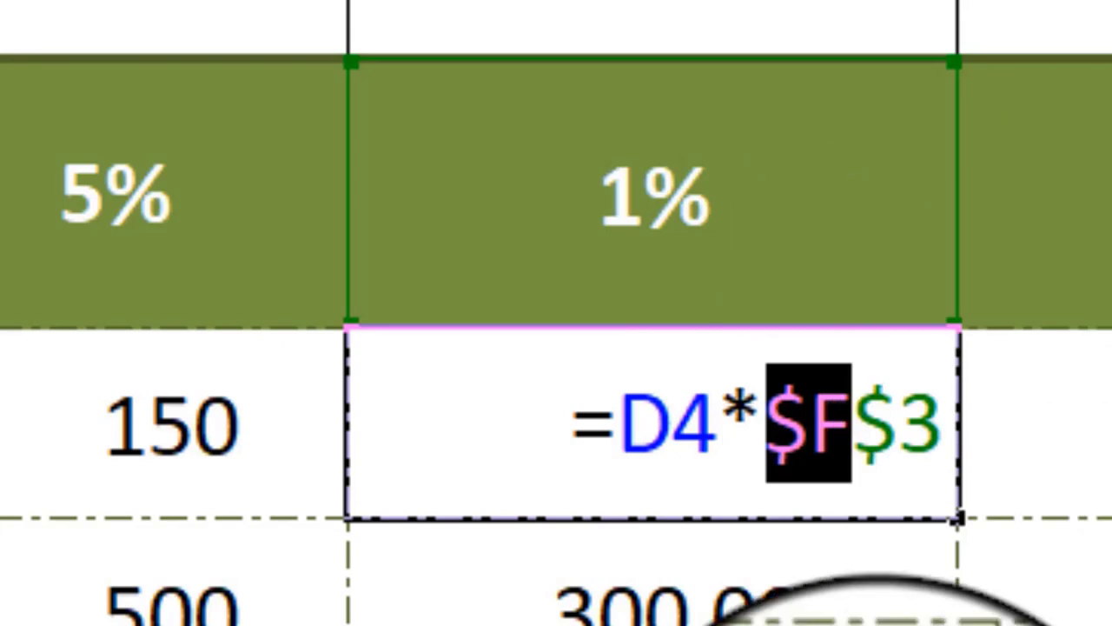
key("Escape")
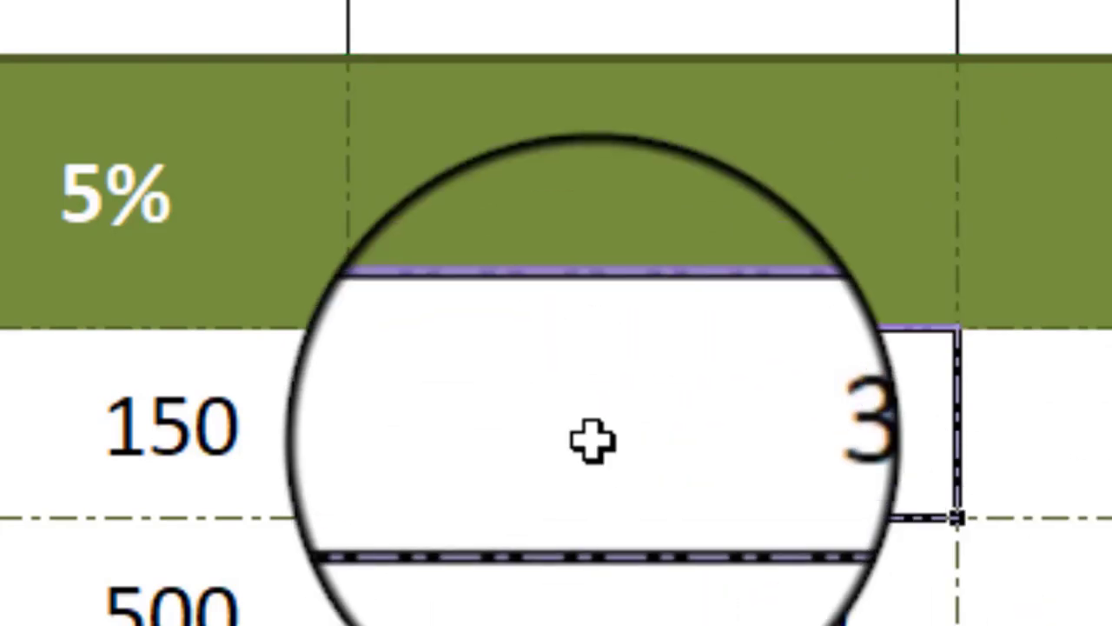
Clear the trial transport results from F4:F6 in the Dakar column and return to F4.
left_click_drag(593, 441, 610, 625)
right_click(702, 625)
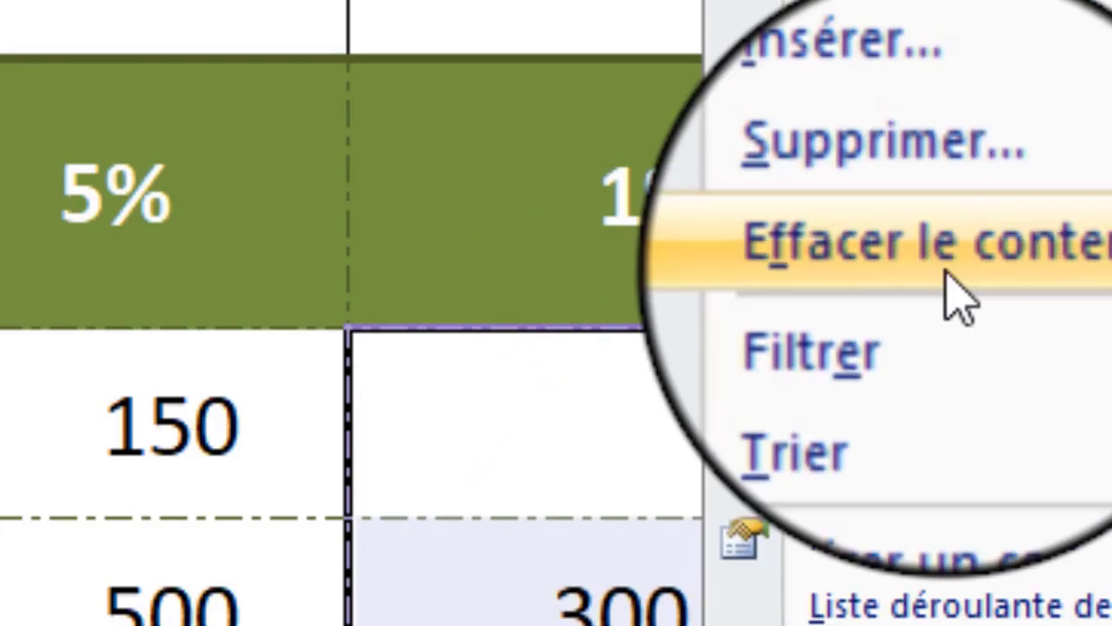
left_click(945, 270)
left_click(533, 373)
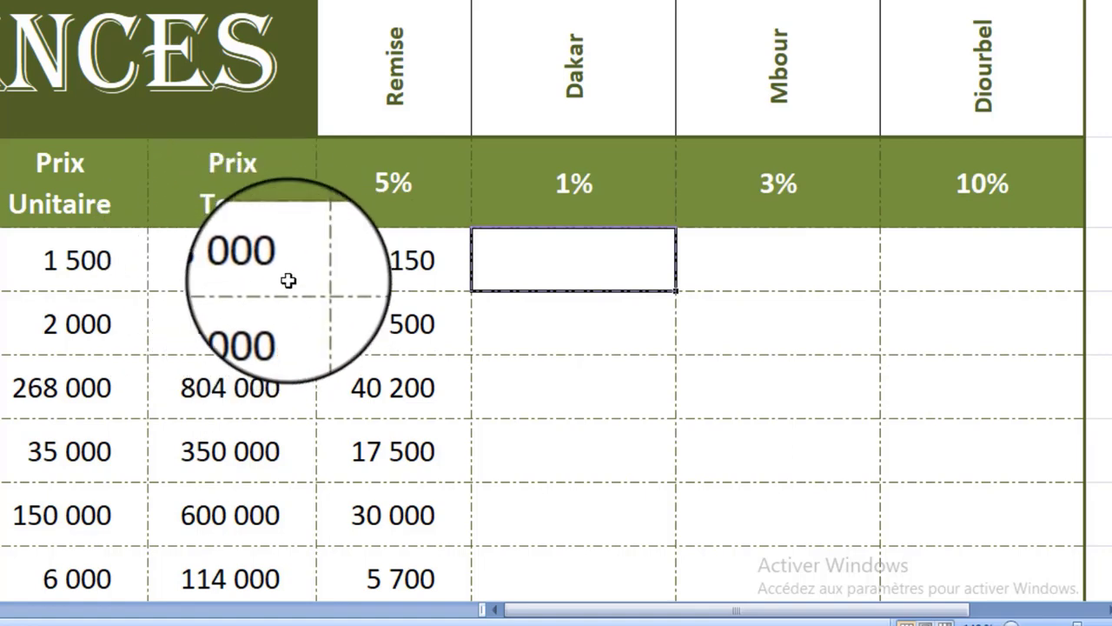
Enter =D4*F3 in F4 for Clavier's Dakar transport cost and copy the formula across to G4 under Mbour.
left_click(658, 176)
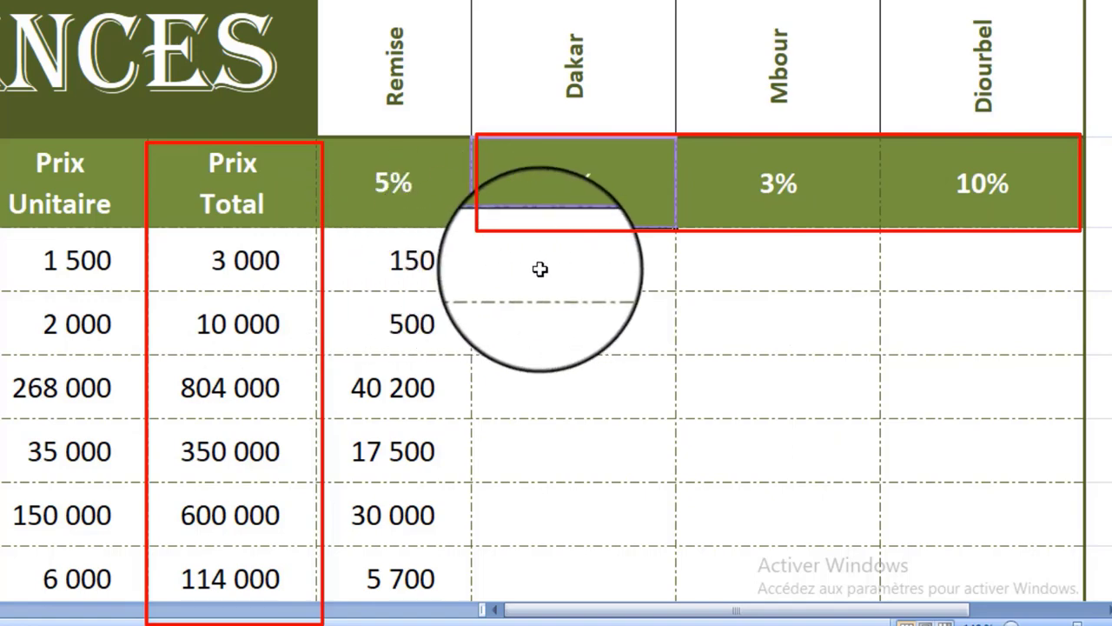
left_click(514, 267)
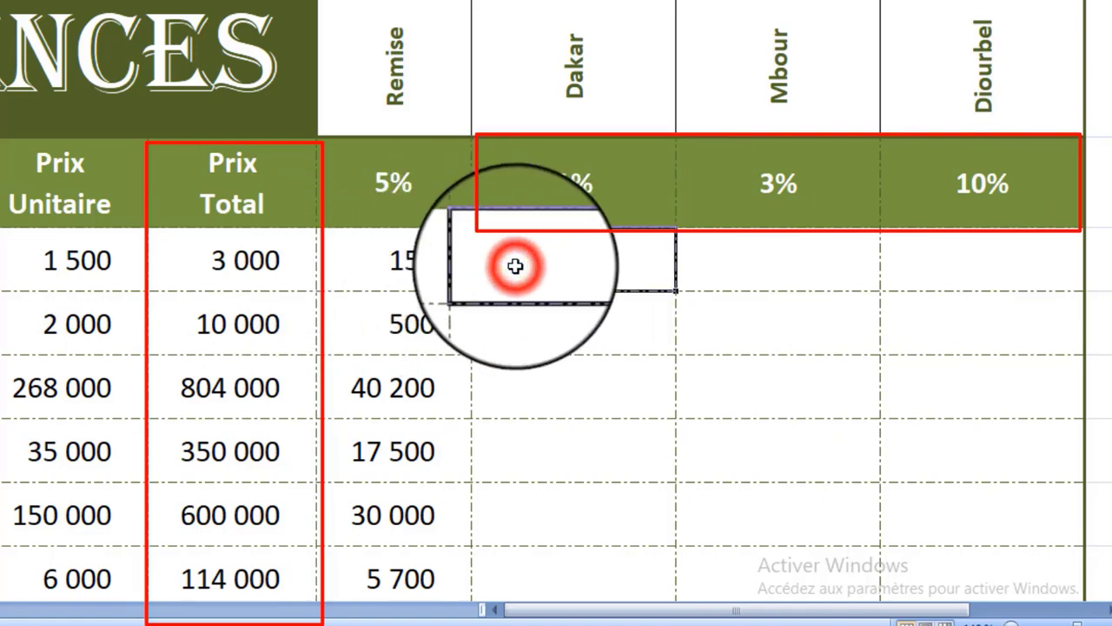
type("=")
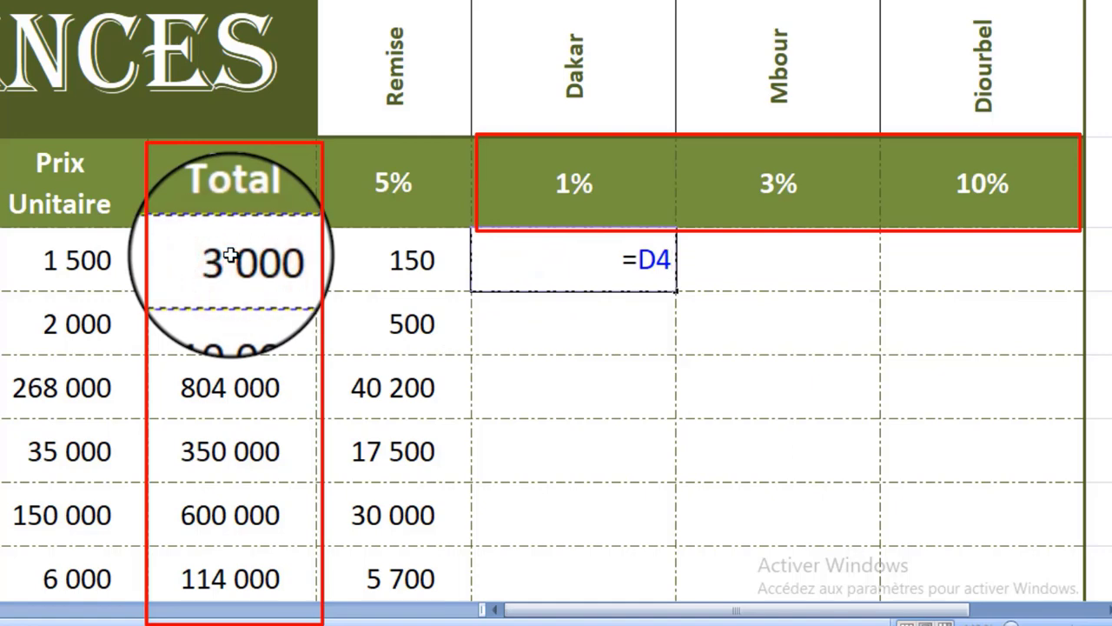
type("*")
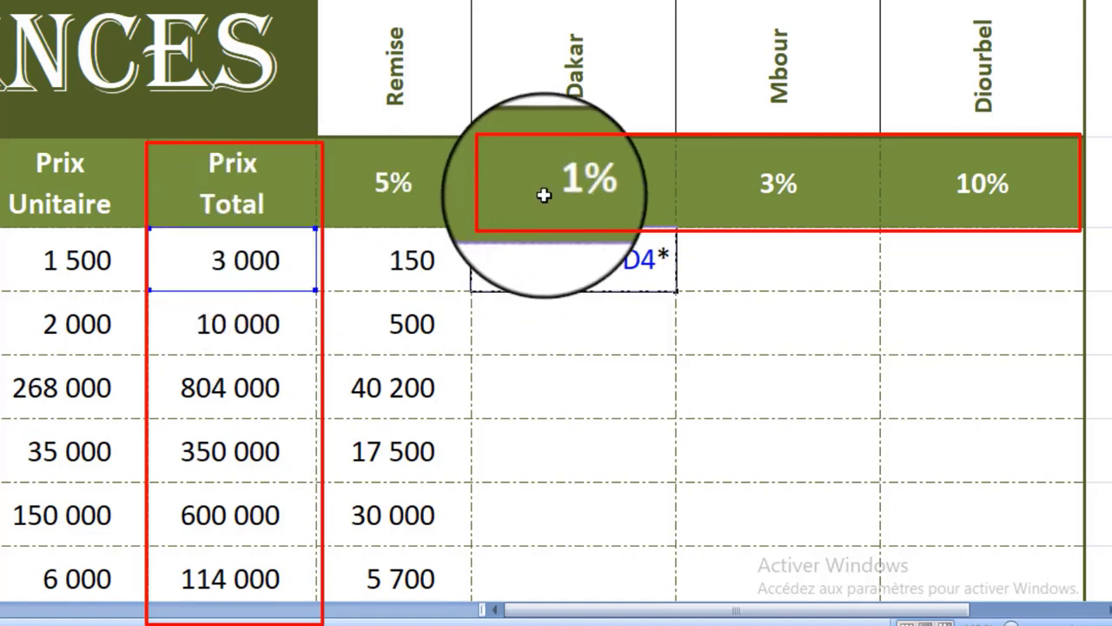
left_click(598, 188)
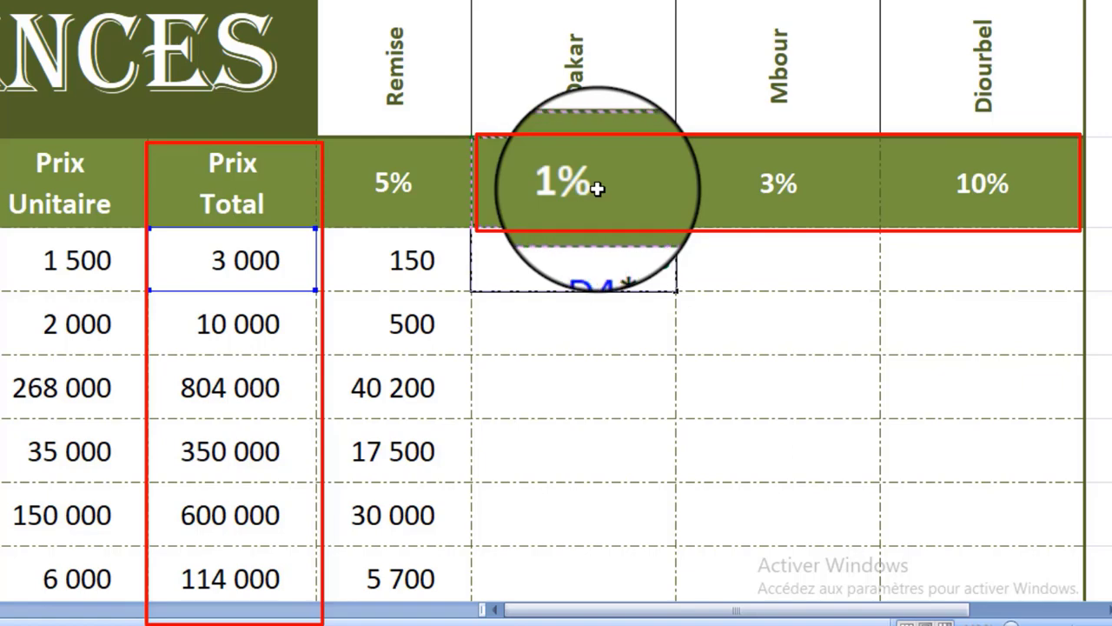
key("Return")
left_click(588, 260)
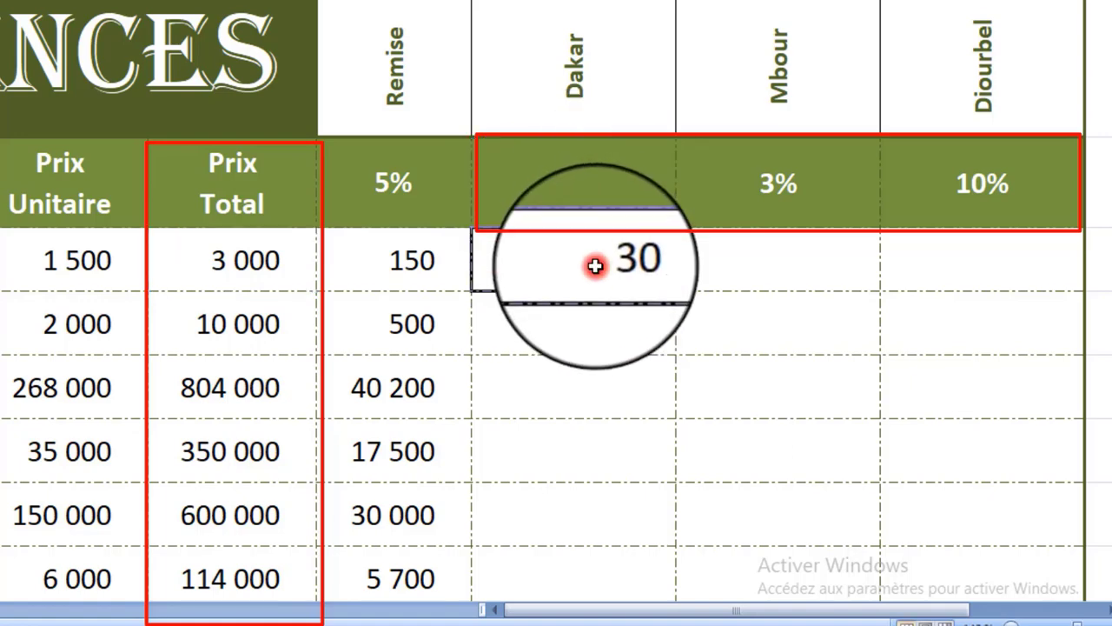
mouse_move(678, 289)
left_mouse_down()
mouse_move(797, 283)
mouse_move(808, 269)
left_mouse_up()
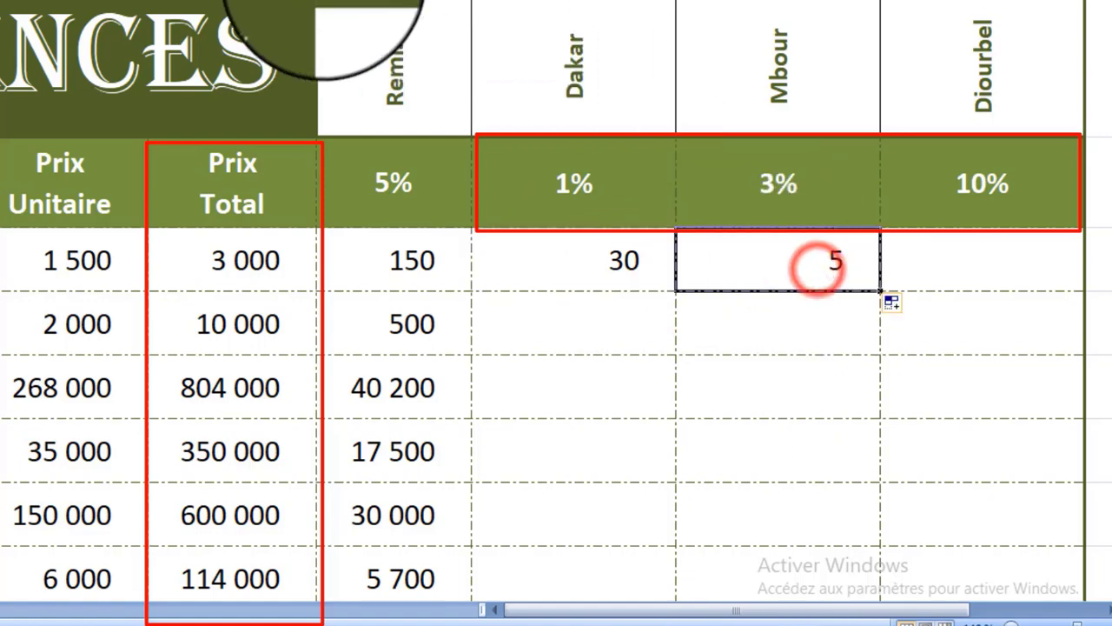
Inspect the formula copied into G4 and clear the trial results from F4:G4.
key("F2")
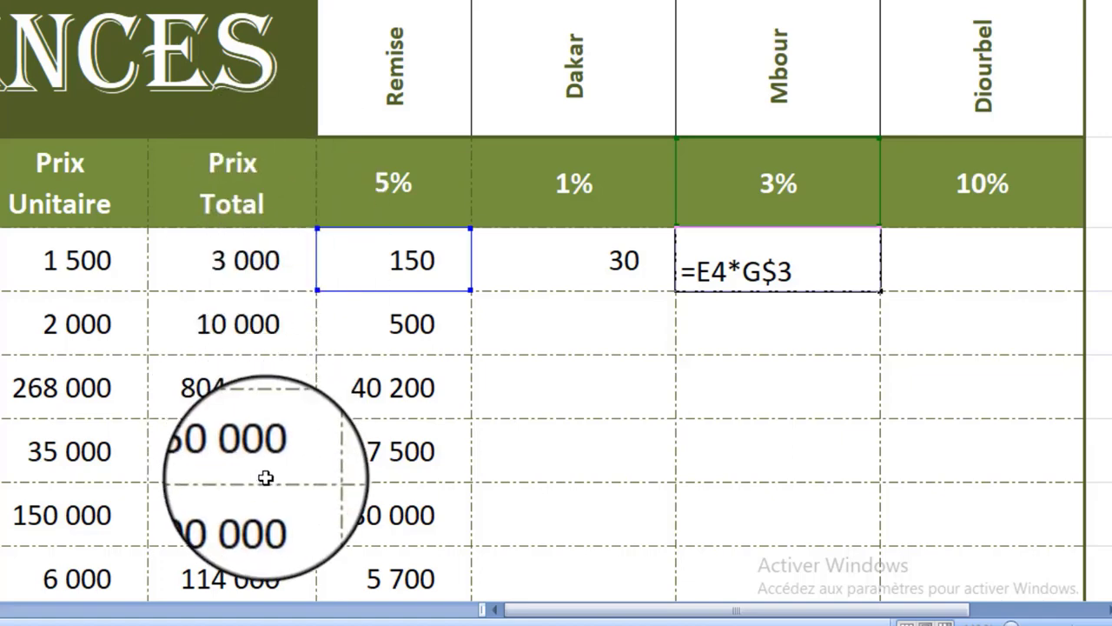
key("Return")
left_click(579, 268)
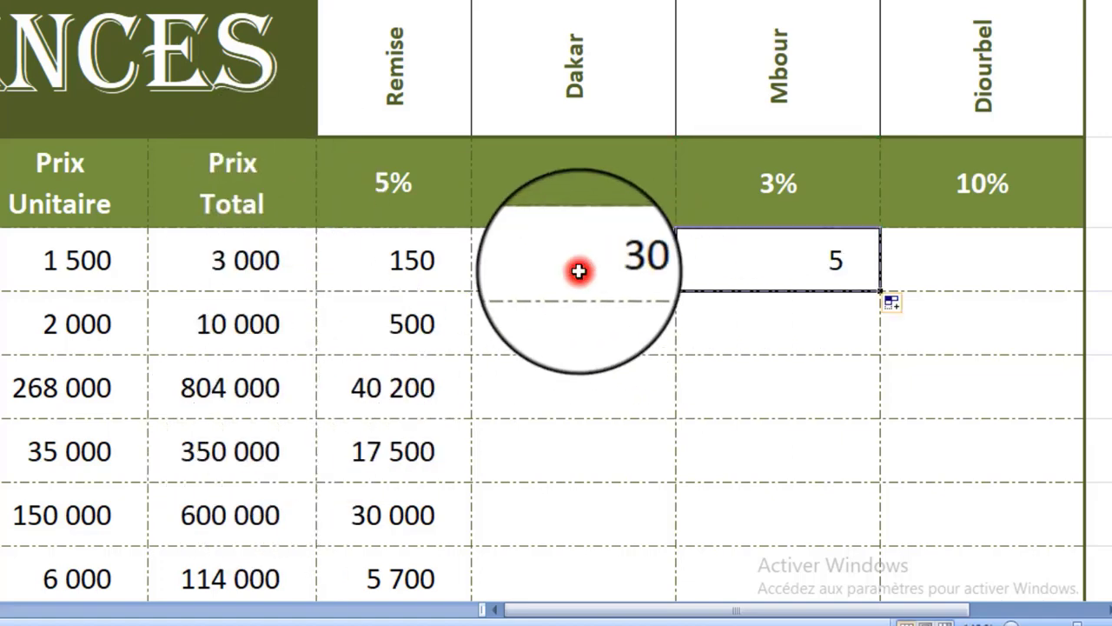
left_click_drag(687, 265, 774, 280)
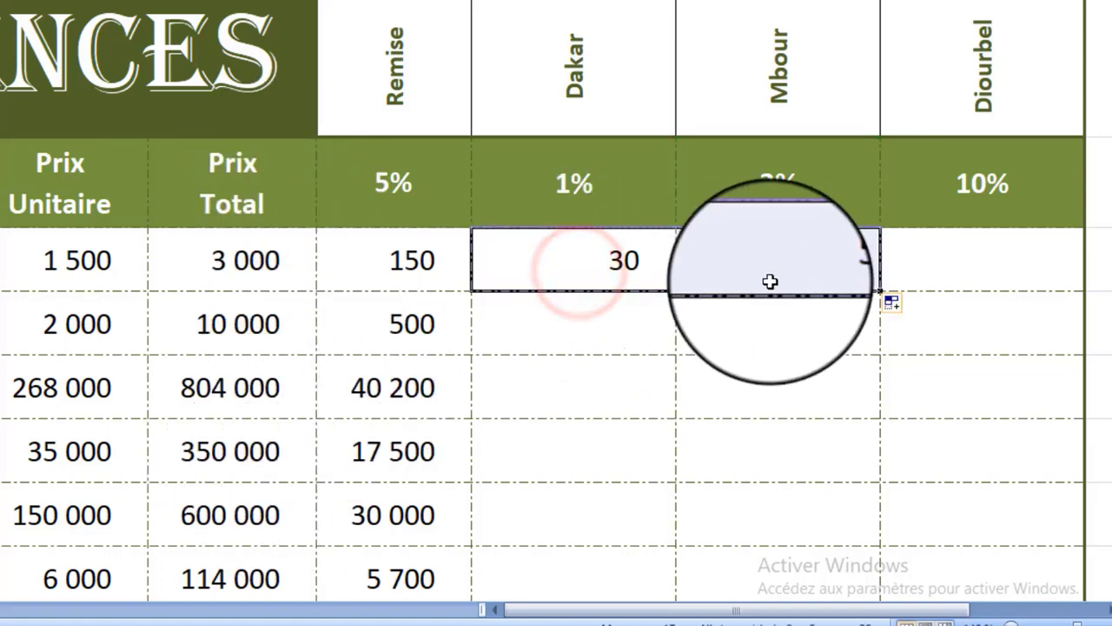
right_click(610, 275)
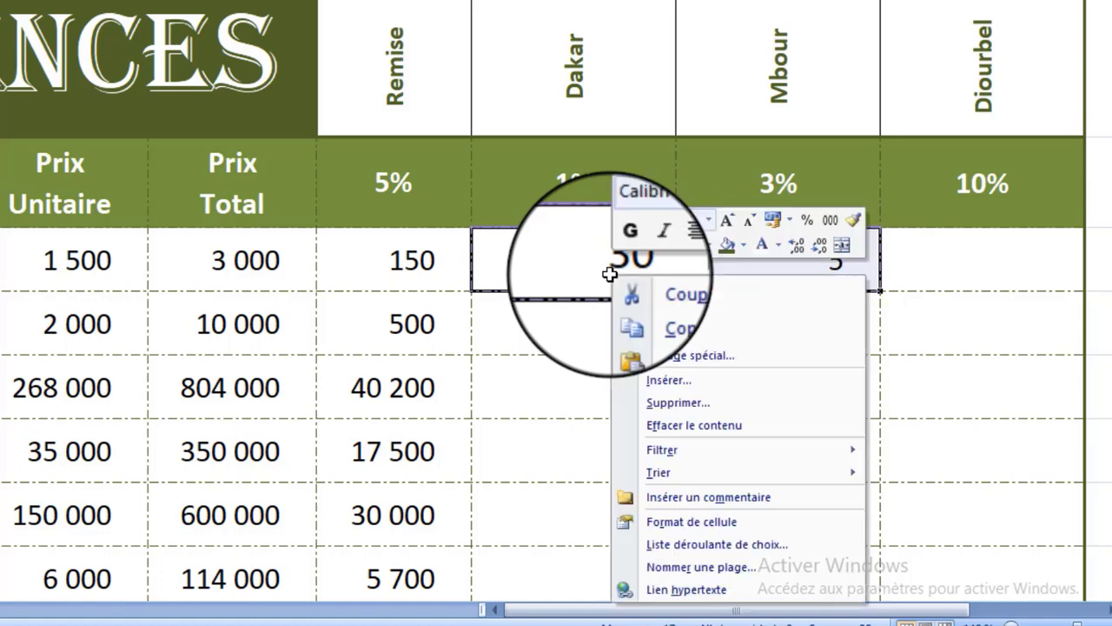
left_click(705, 415)
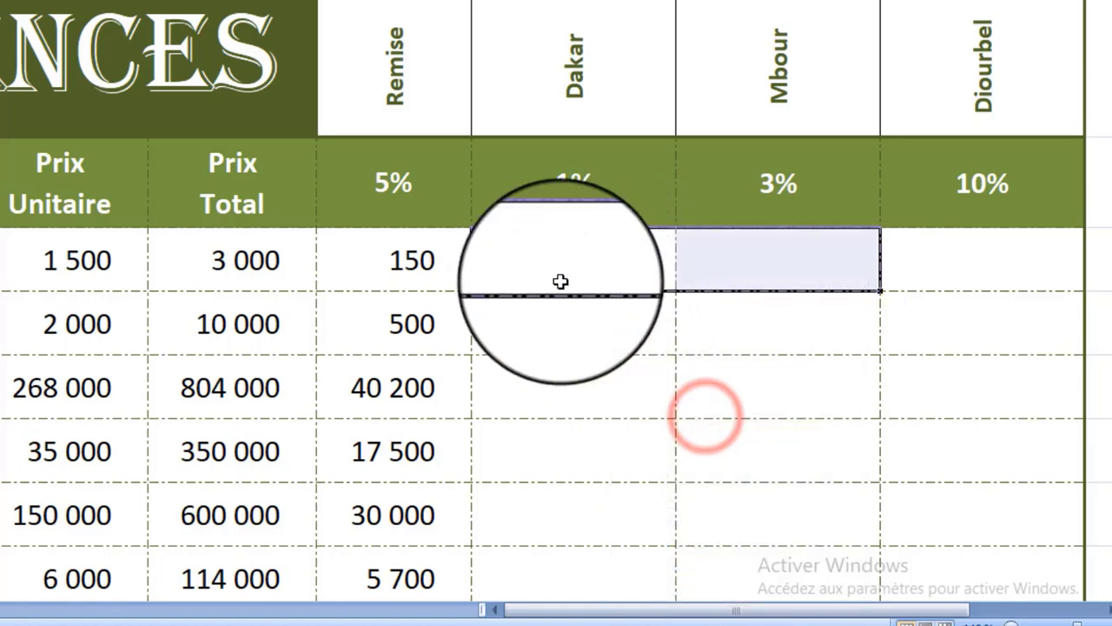
left_click(562, 281)
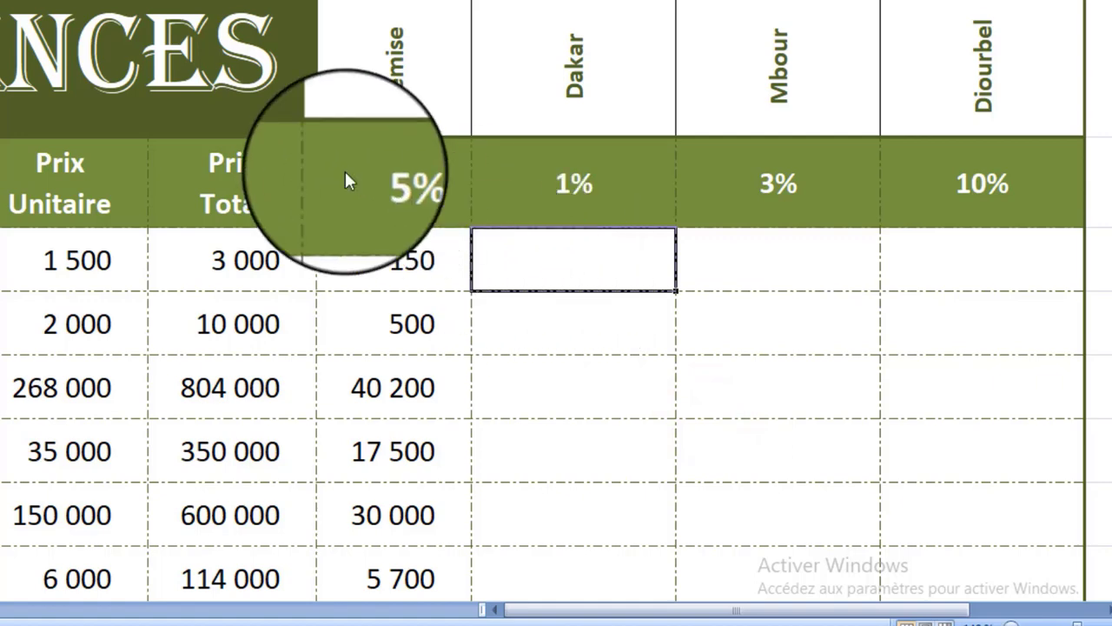
Enter =$D4*F$3 in F4, locking the Prix Total column and the rate row with mixed references.
left_click(227, 4)
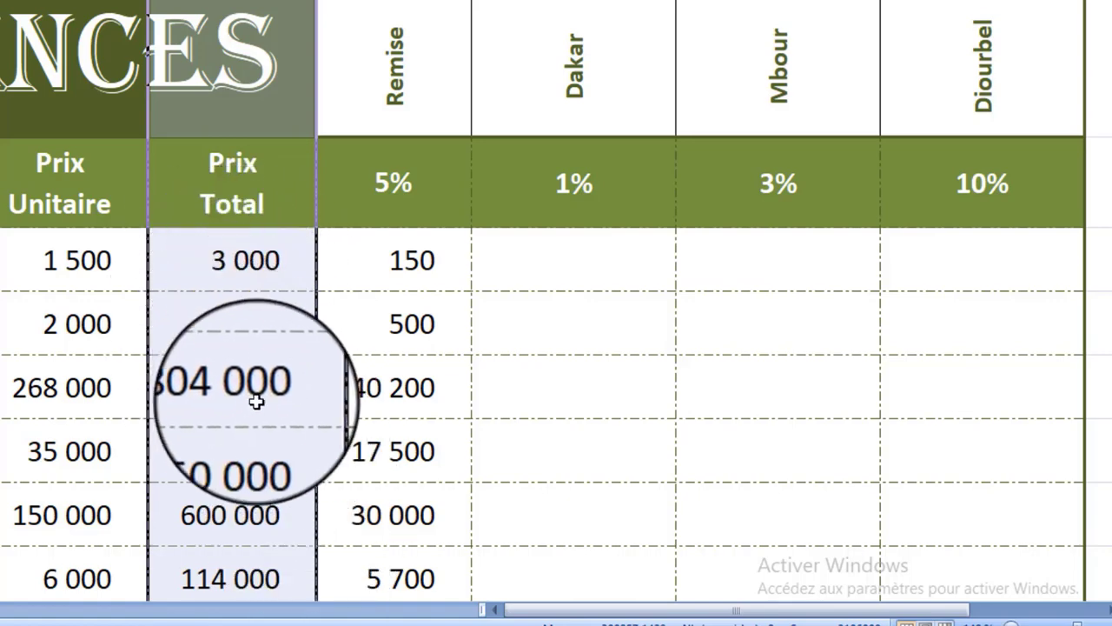
left_click_drag(548, 174, 983, 179)
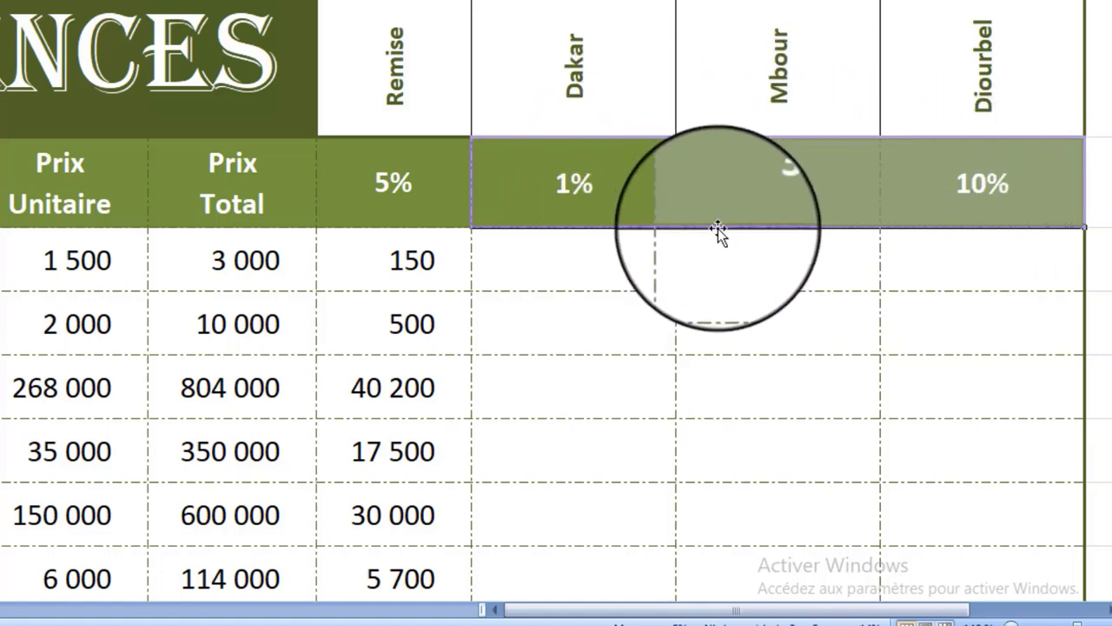
left_click(578, 256)
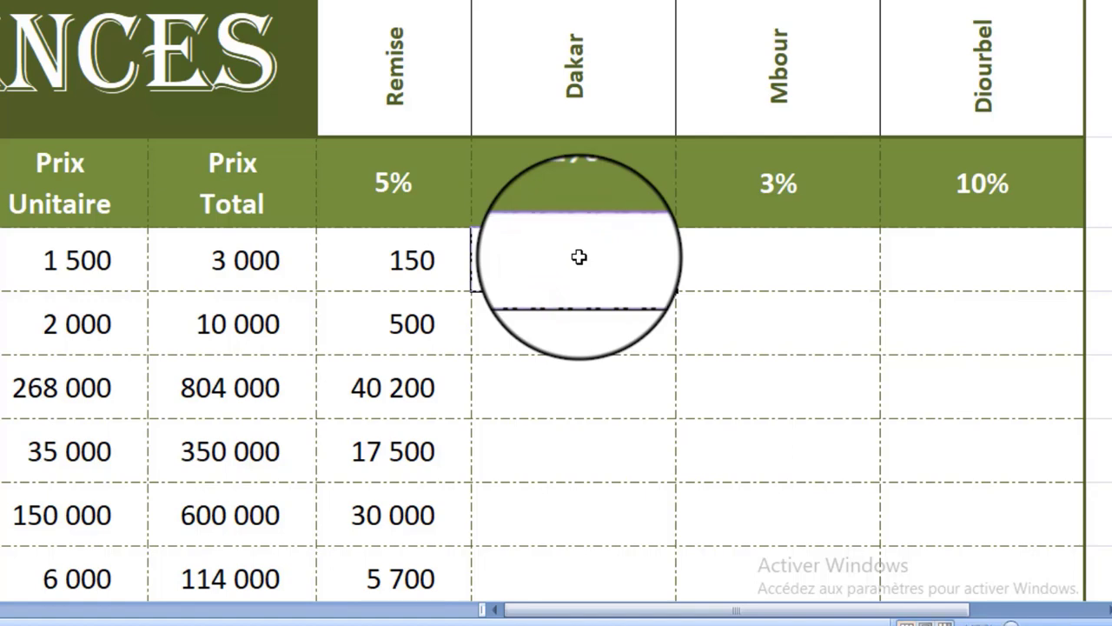
type("=")
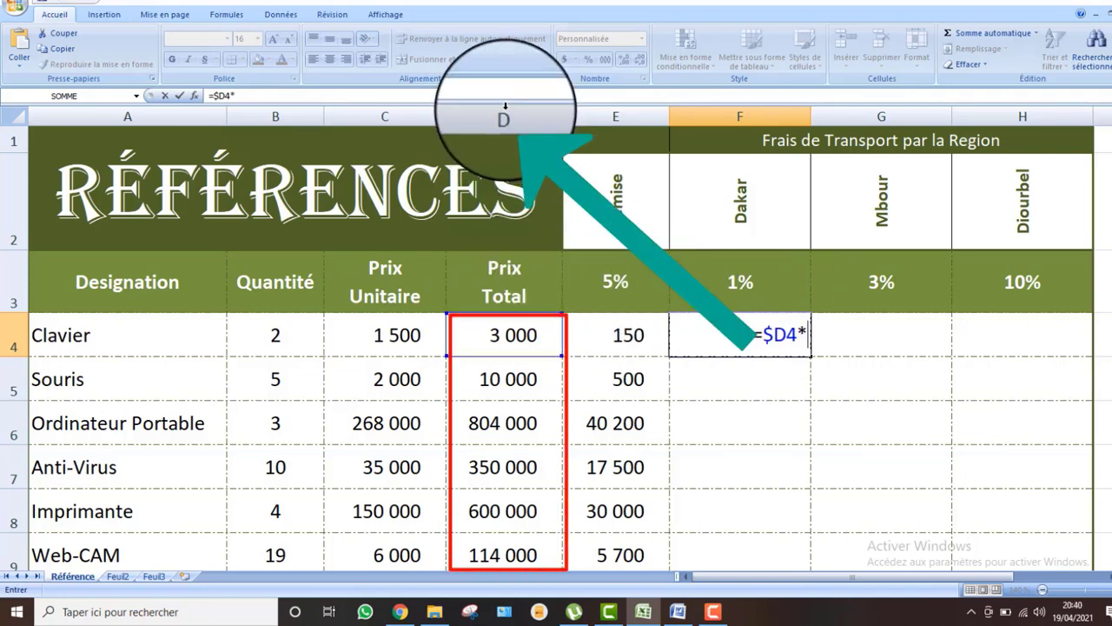
left_click(747, 285)
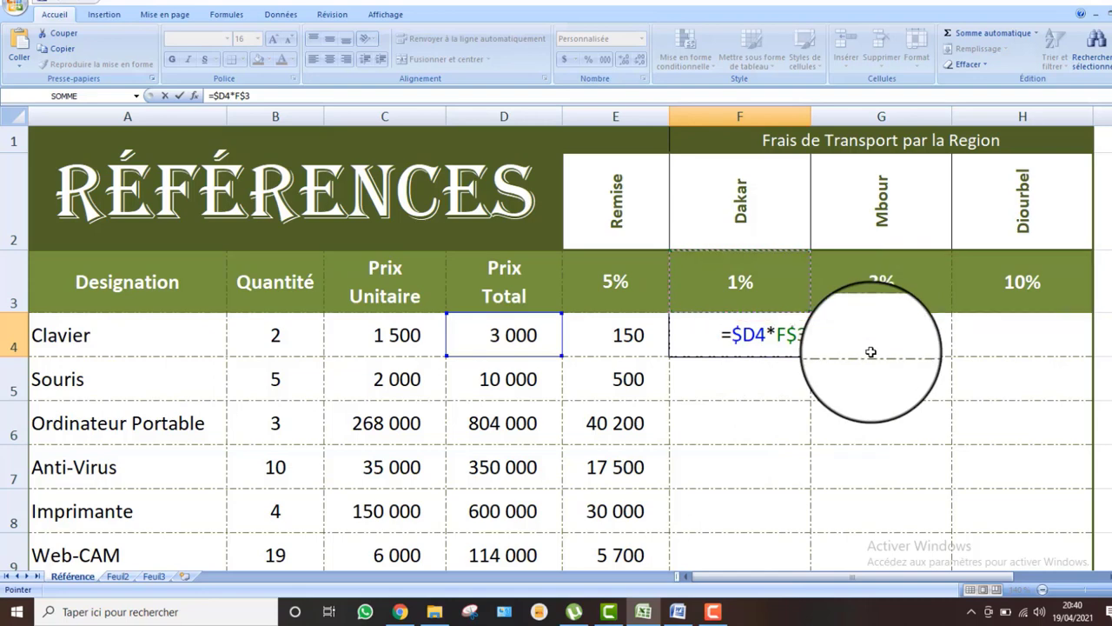
key("Return")
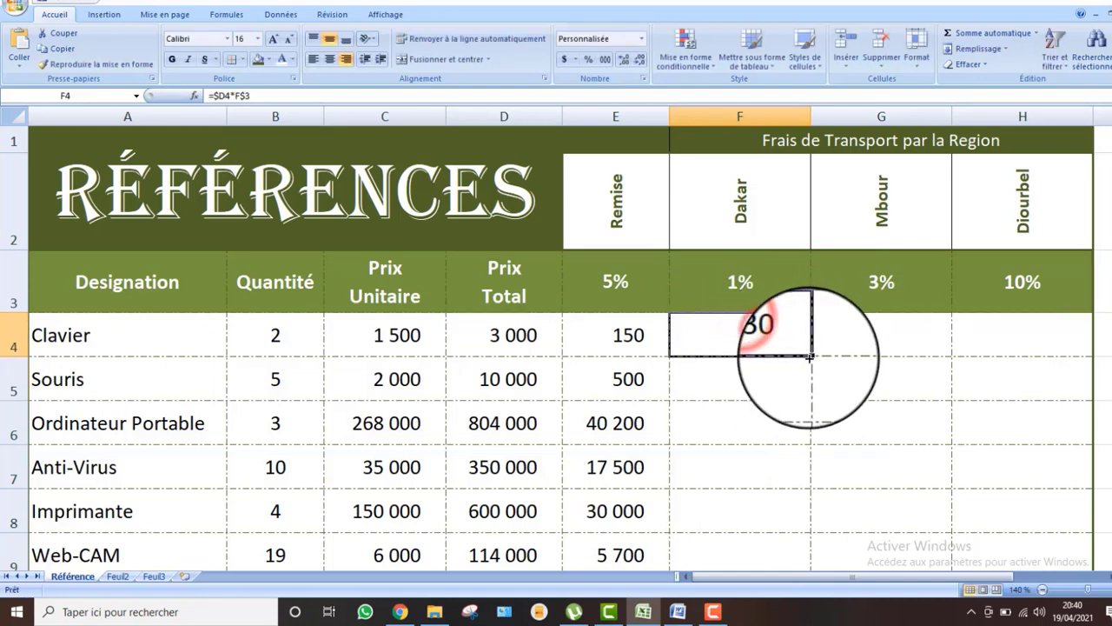
Copy F4's formula down the Dakar column to F10 and check the references in F5.
left_click_drag(812, 357, 785, 487)
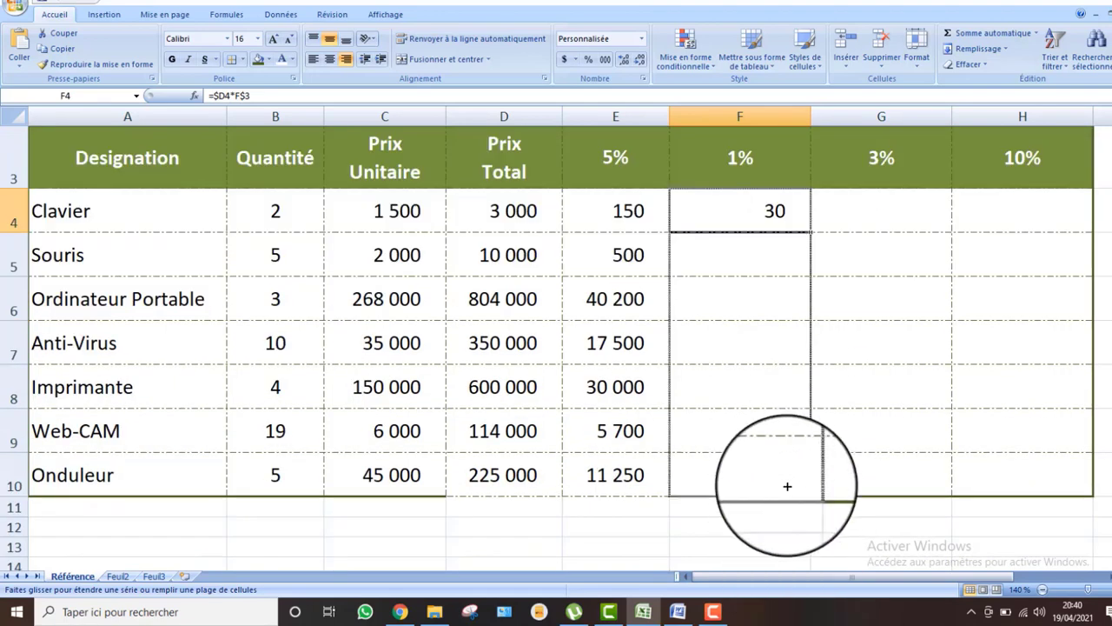
left_click(752, 226)
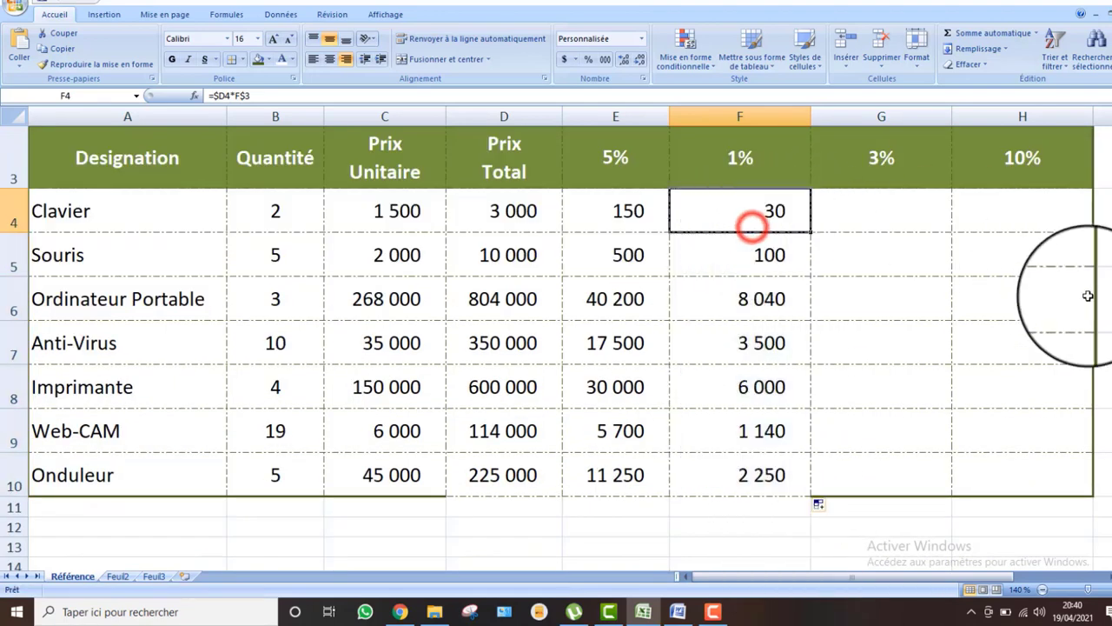
scroll(1064, 324, "up", 1)
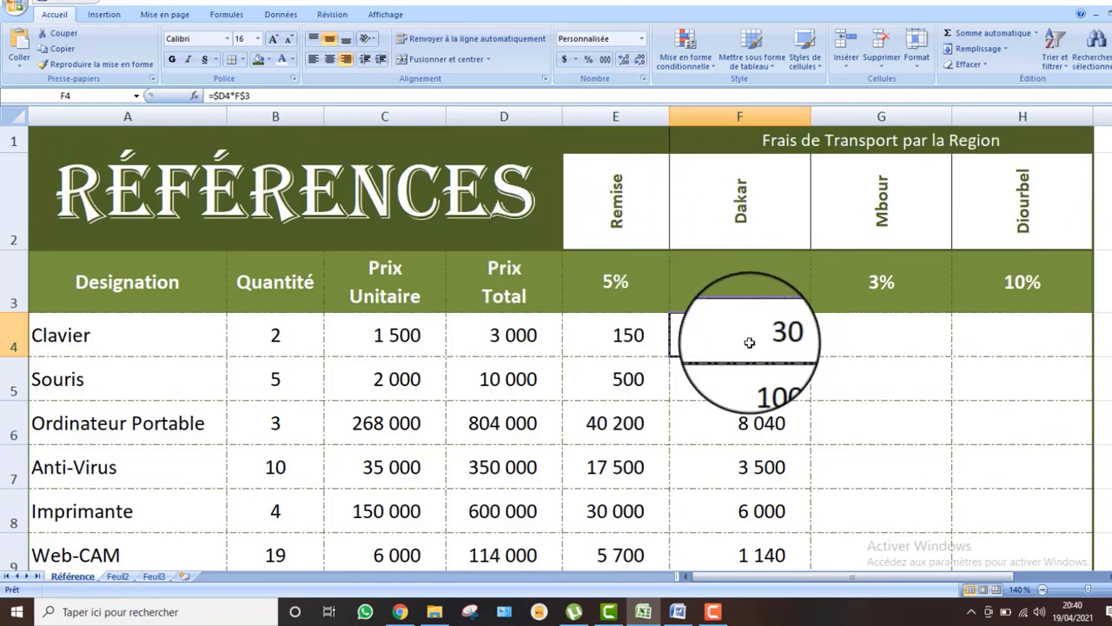
left_click(732, 390)
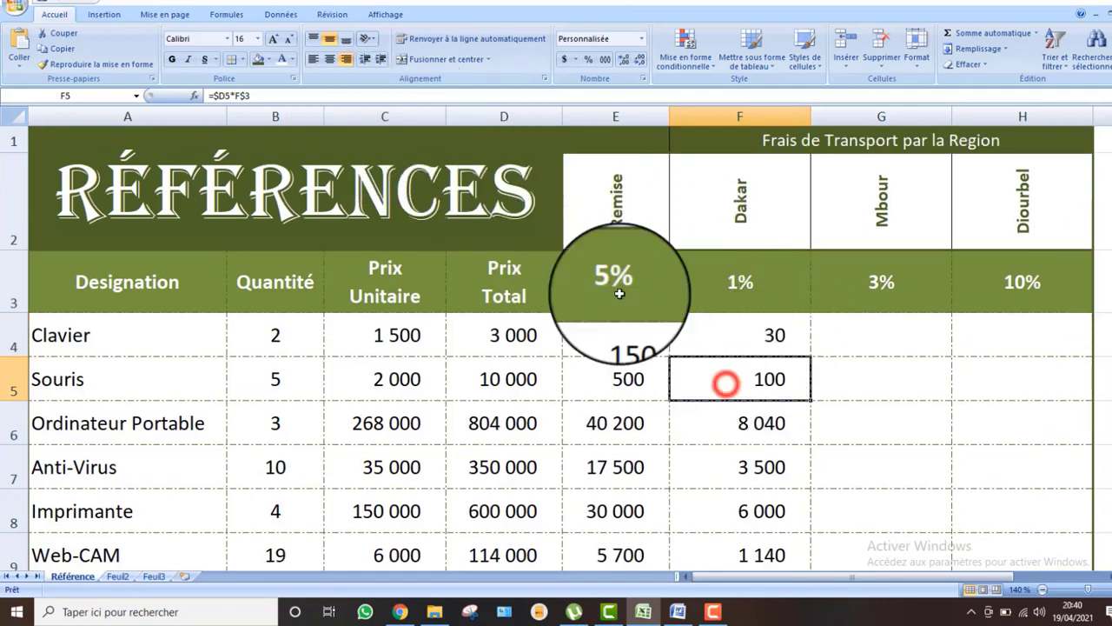
left_click(324, 99)
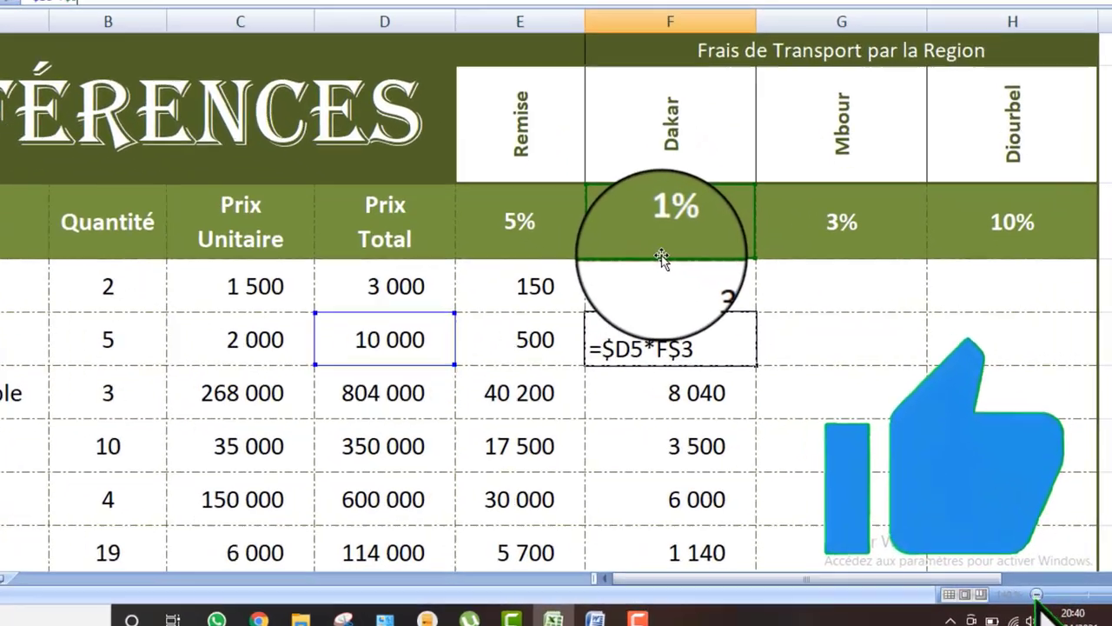
key("Escape")
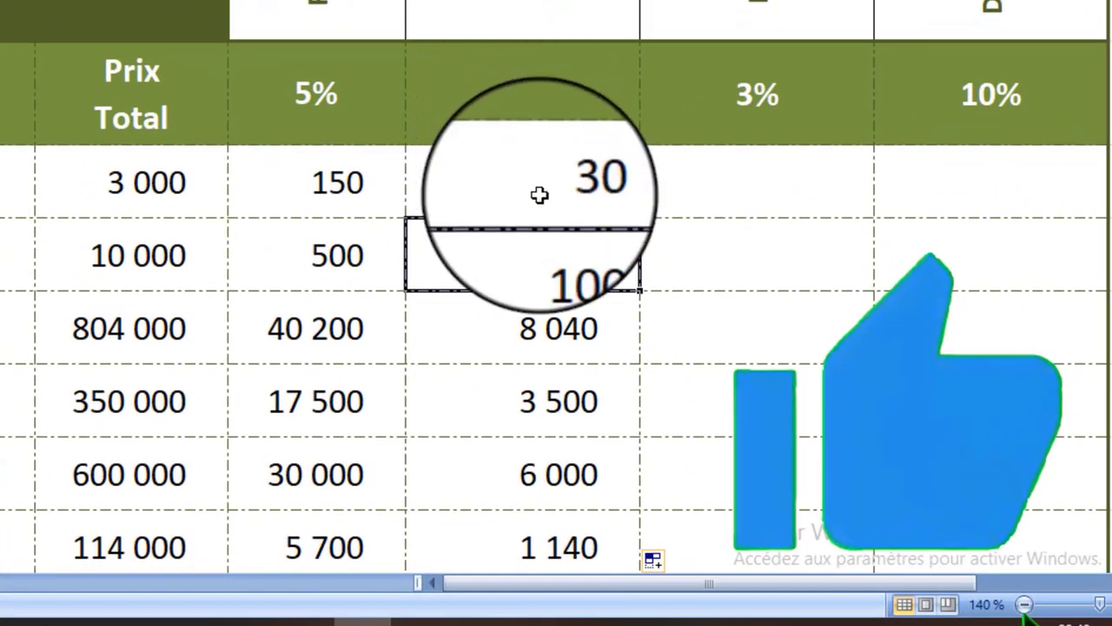
Copy F4's formula across to G4 under Mbour and examine its mixed references.
left_click(550, 168)
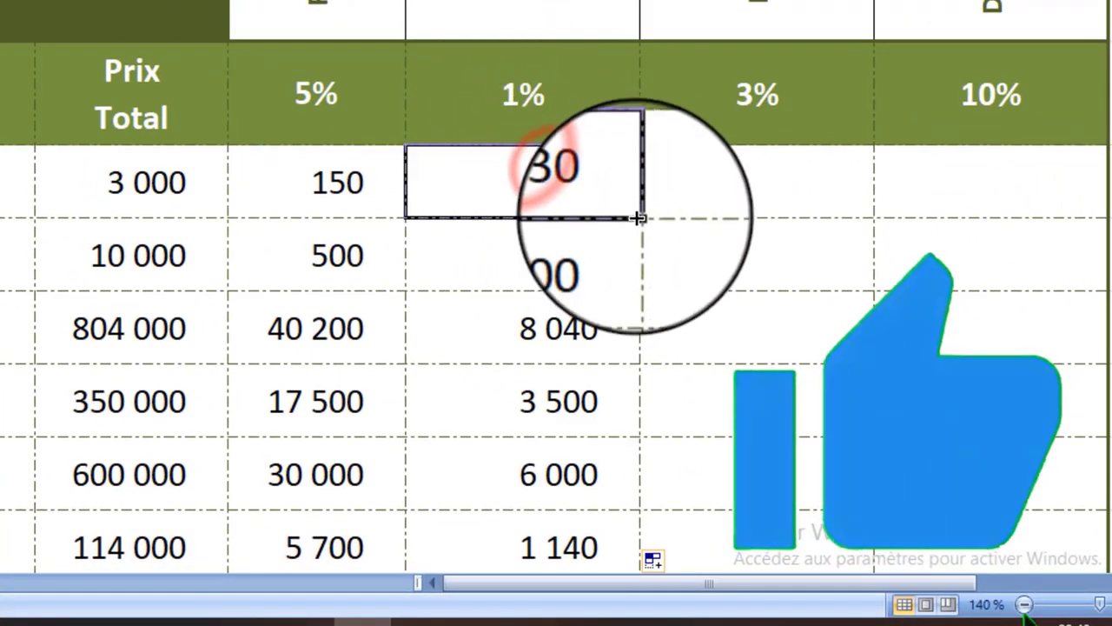
left_click_drag(639, 220, 808, 187)
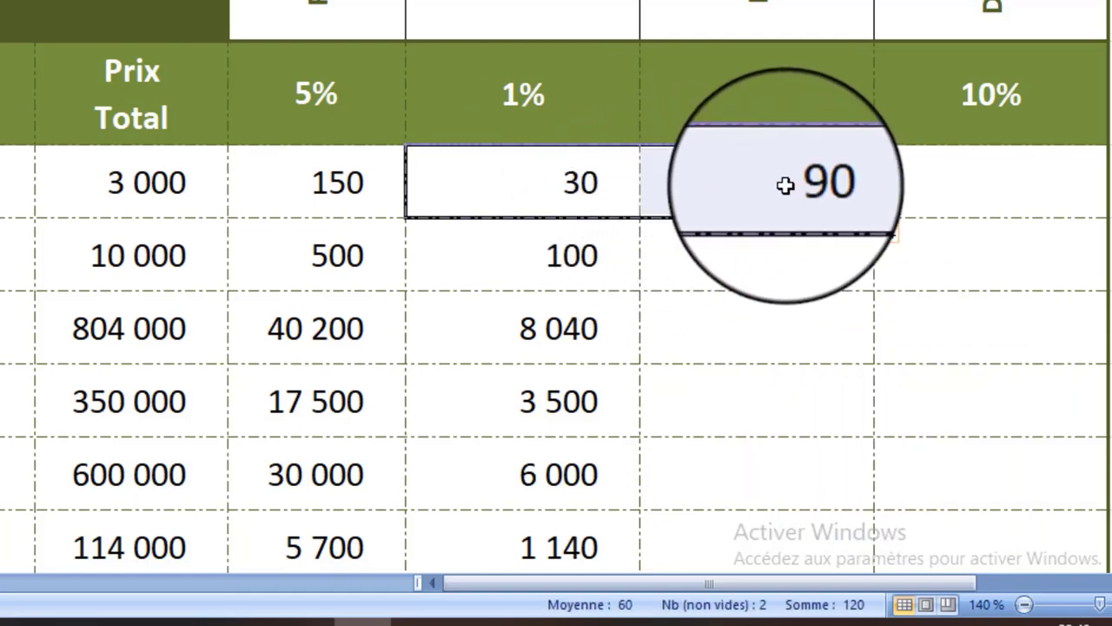
left_click(782, 184)
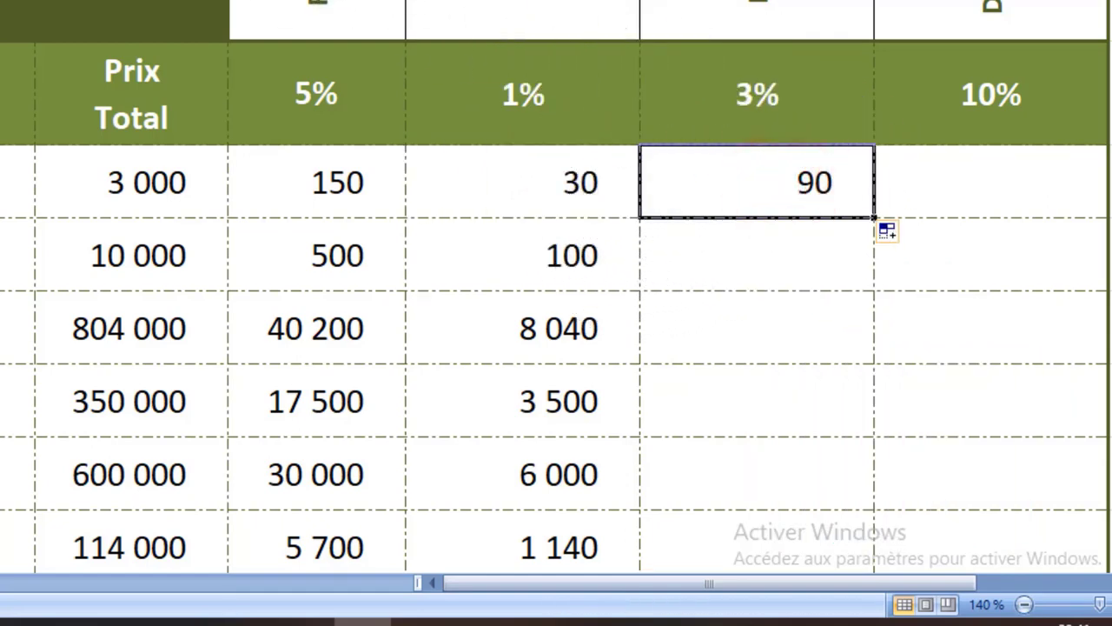
key("F2")
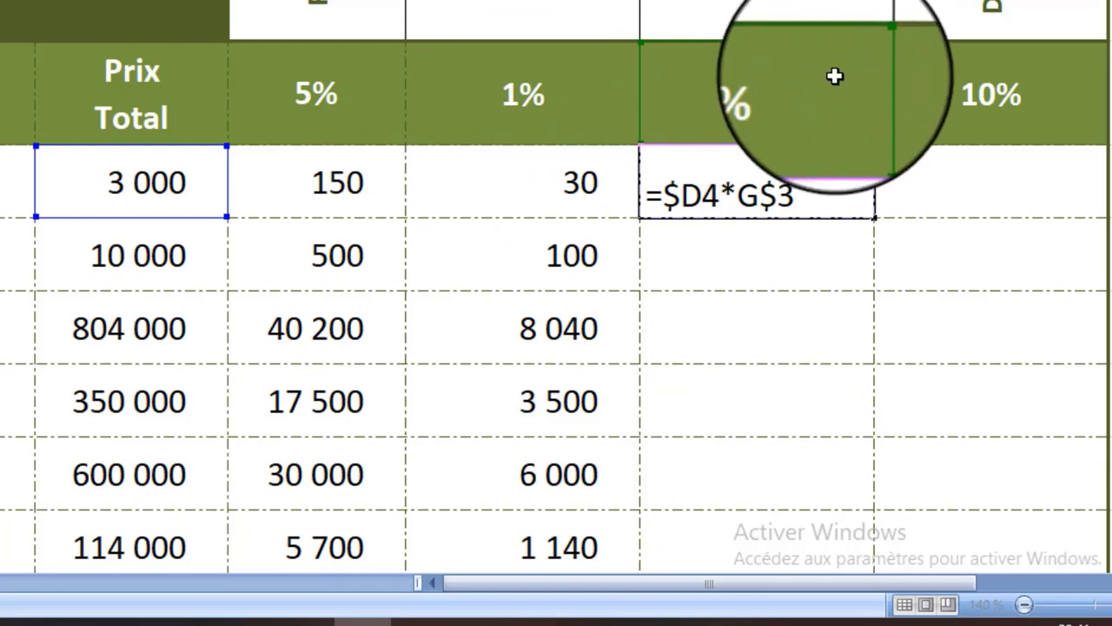
key("Return")
Copy G4's formula down the Mbour column to G10 and across to H4 under Diourbel.
left_click(817, 179)
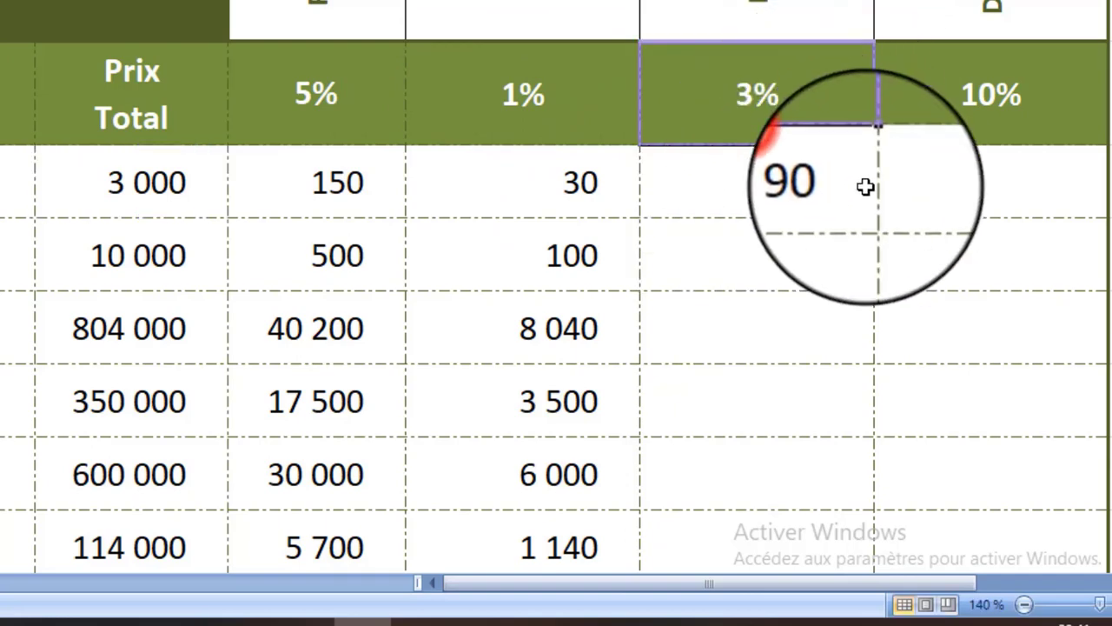
left_click_drag(877, 222, 859, 442)
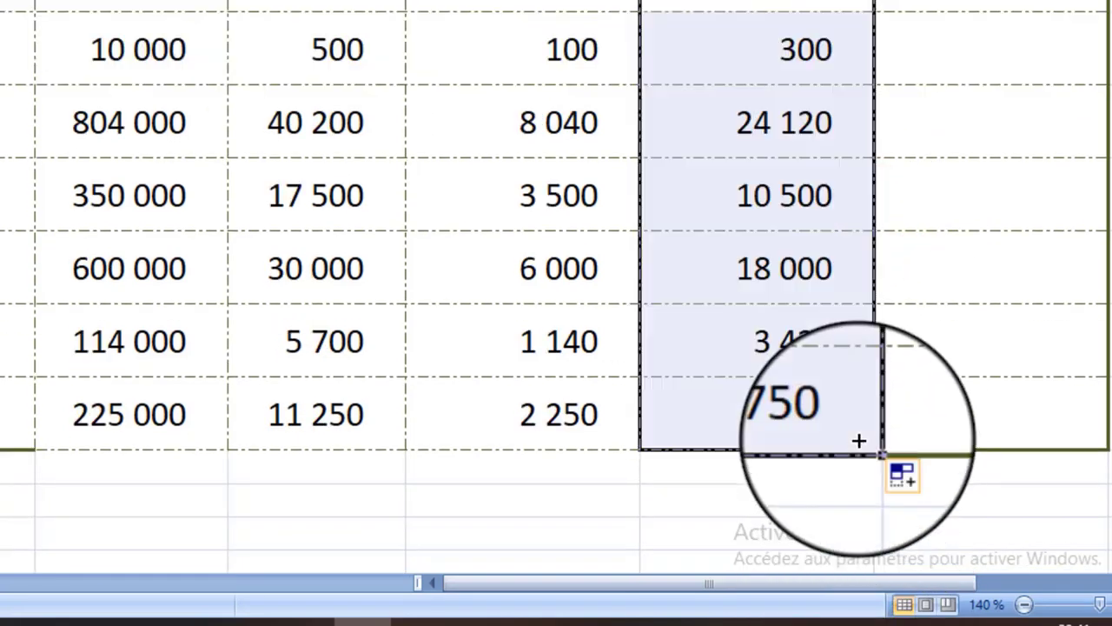
left_click(743, 9)
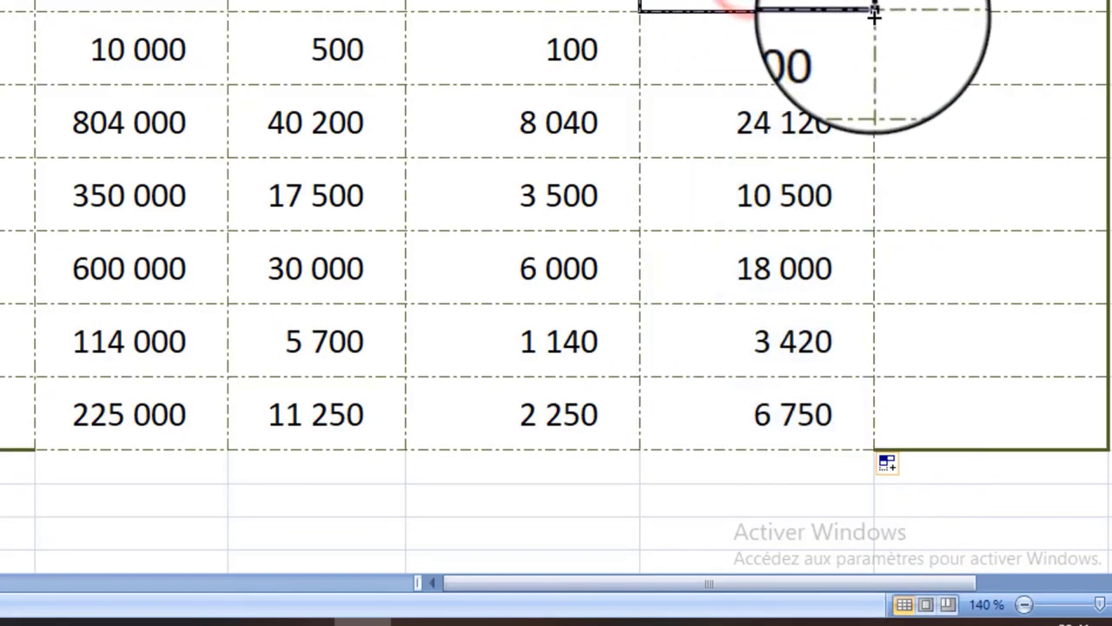
scroll(1103, 52, "up", 1)
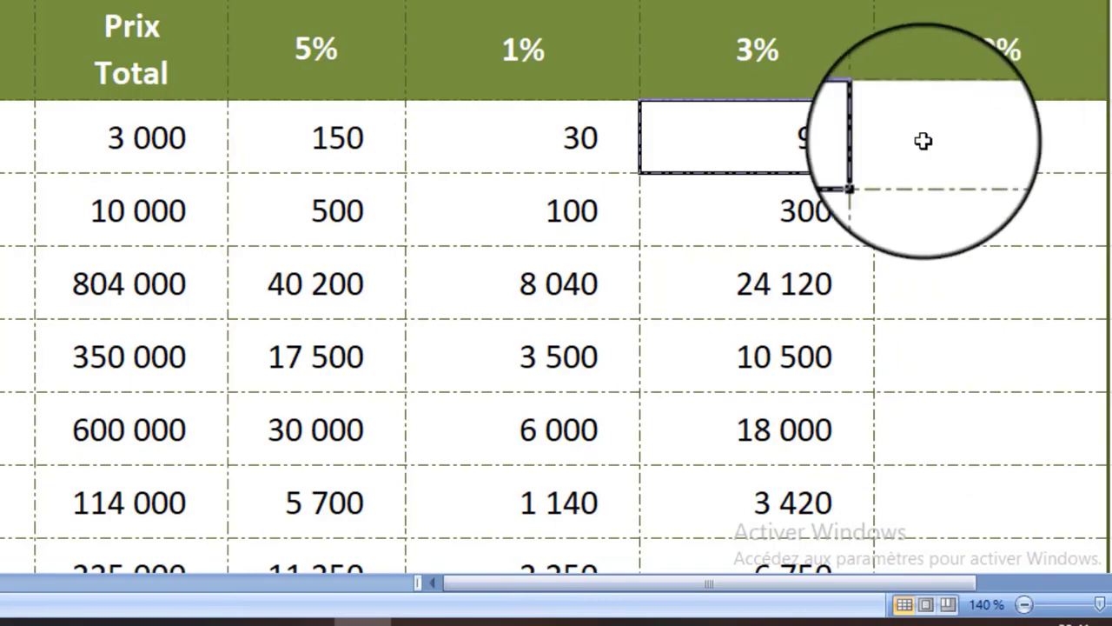
left_click_drag(878, 177, 956, 144)
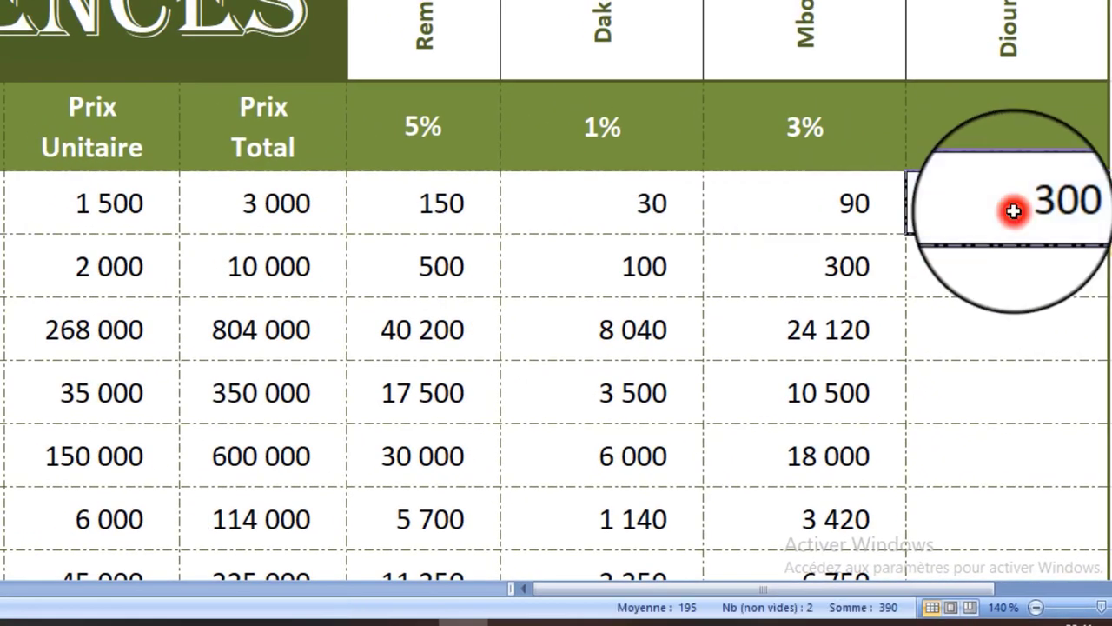
Check the references in H4's formula and copy it down the Diourbel column to H10.
left_click(1013, 210)
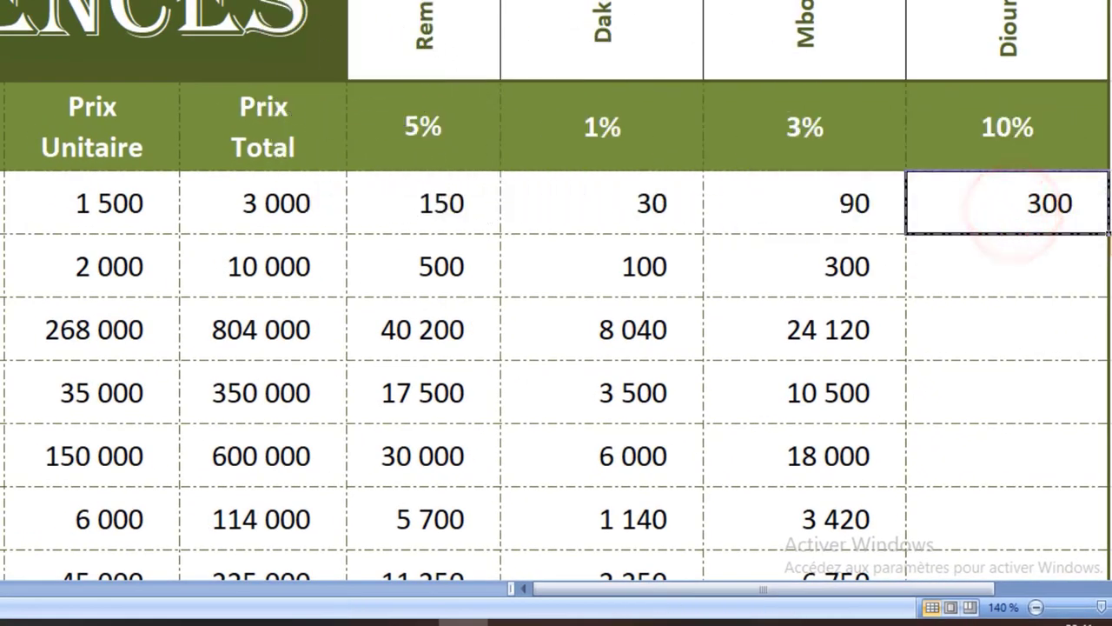
key("F2")
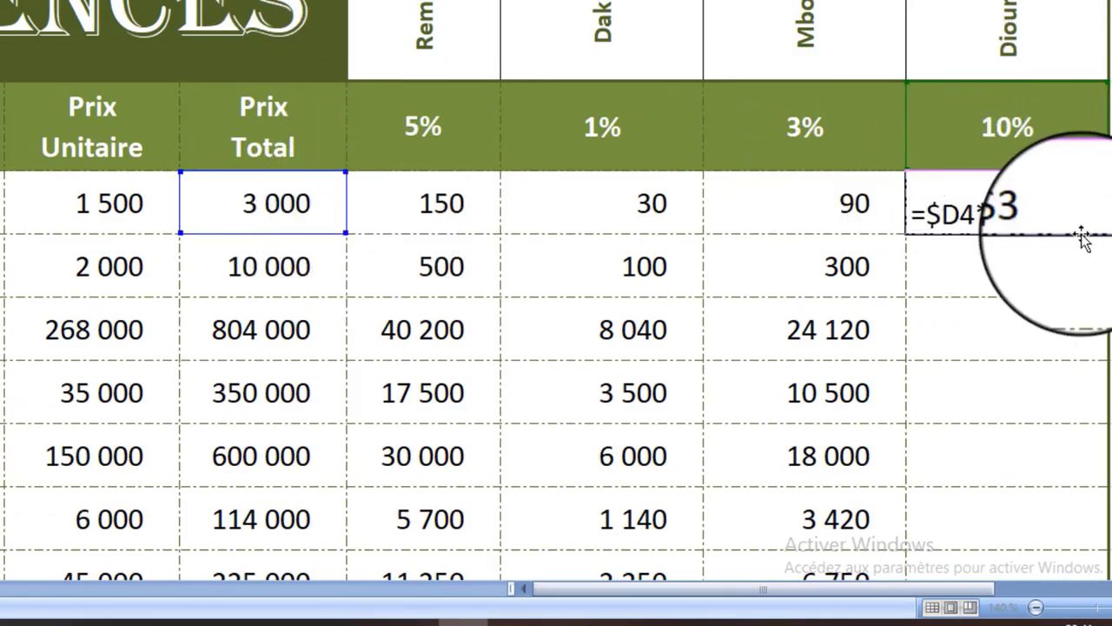
key("Return")
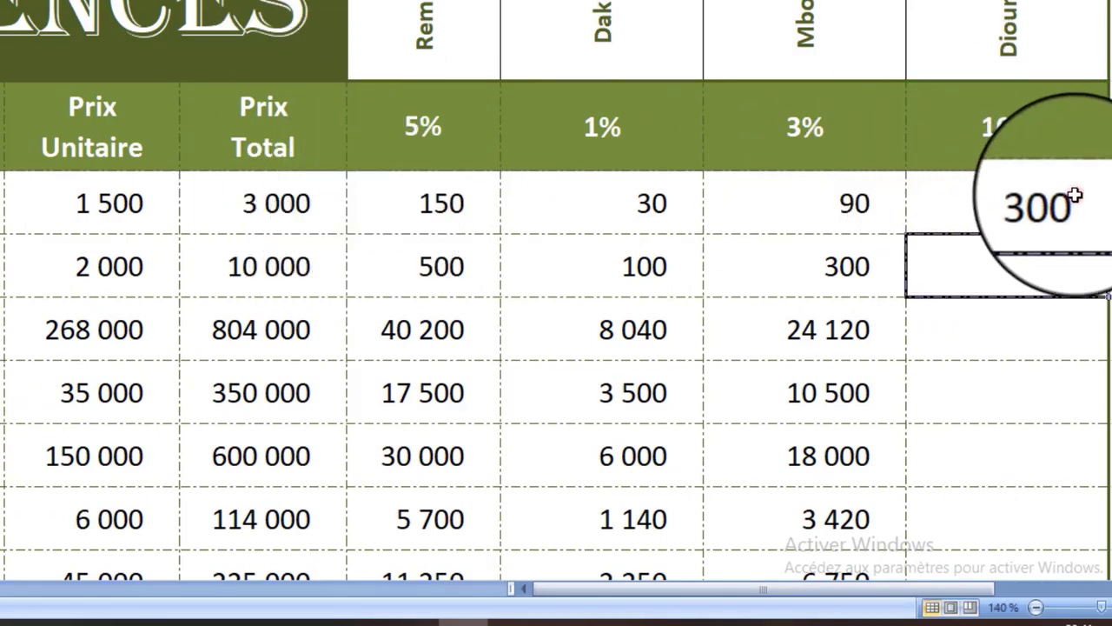
left_click(1069, 191)
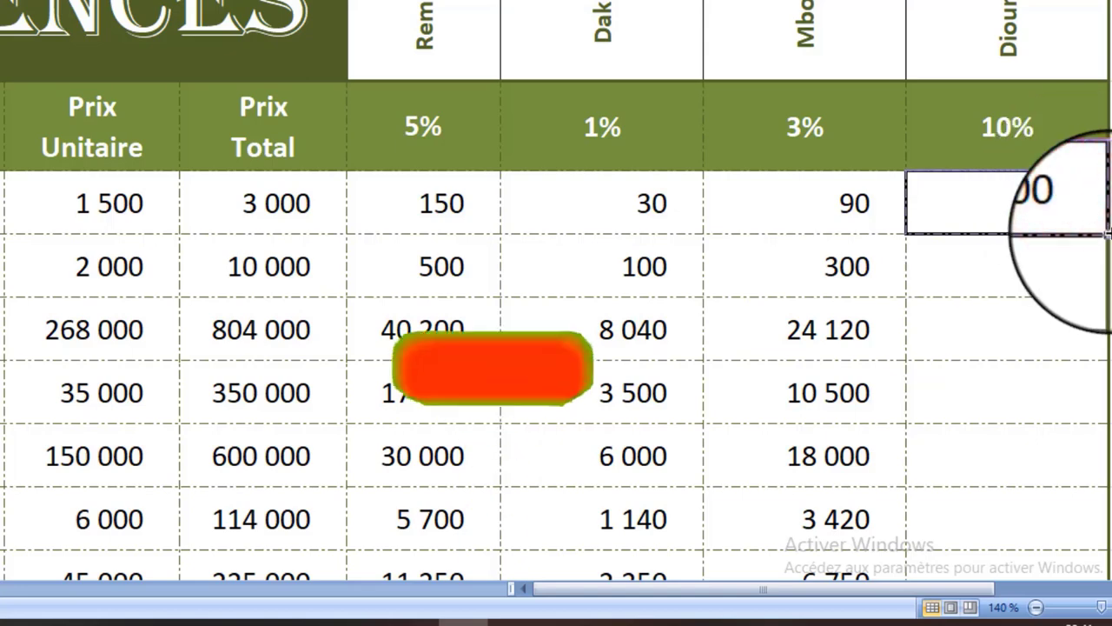
double_click(1106, 232)
scroll(556, 304, "down", 2)
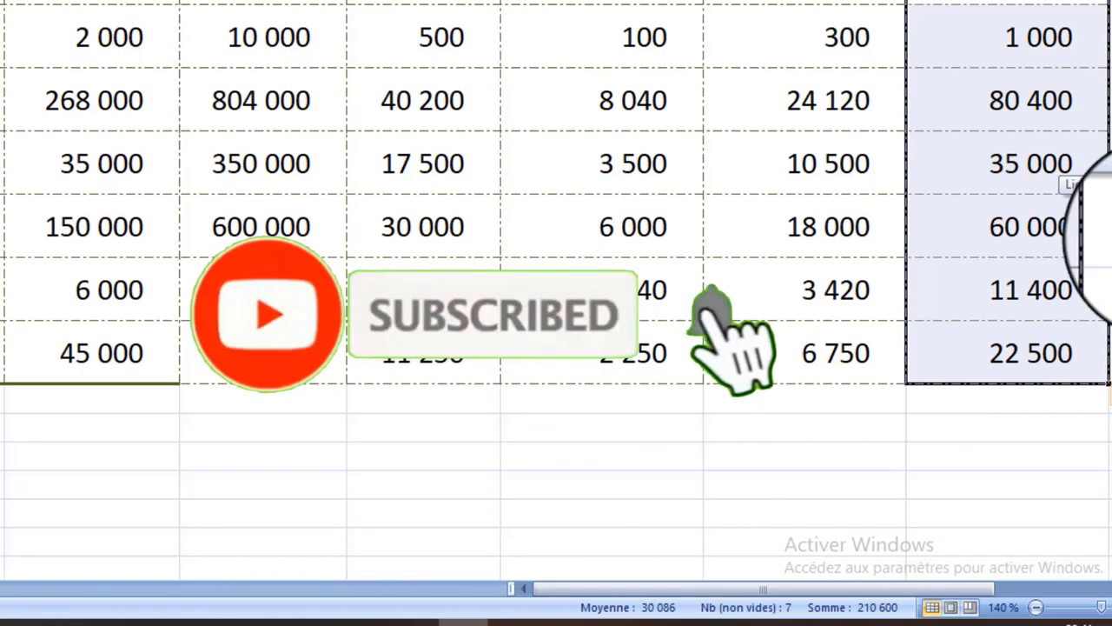
scroll(556, 304, "up", 1)
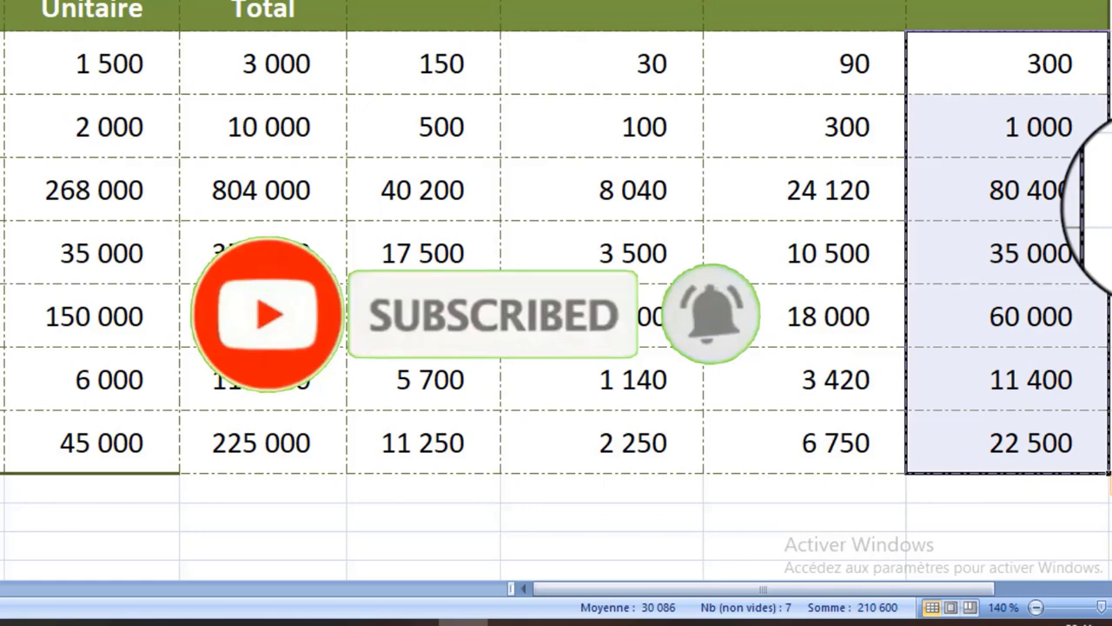
scroll(1086, 200, "up", 1)
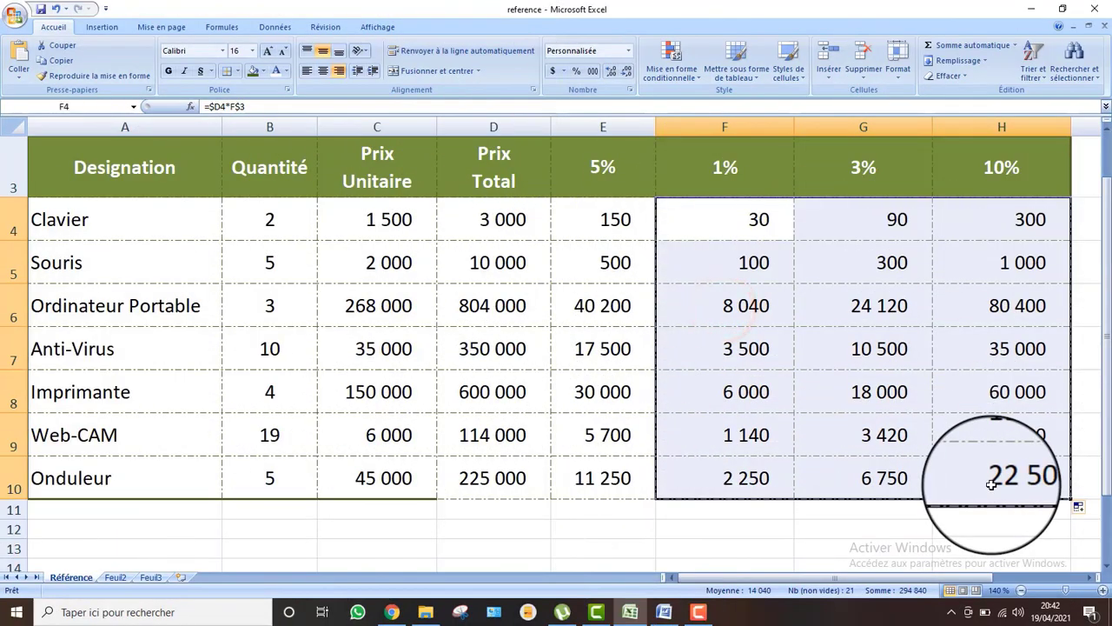
Clear the contents of the transport cost cells F4:H10.
right_click(855, 388)
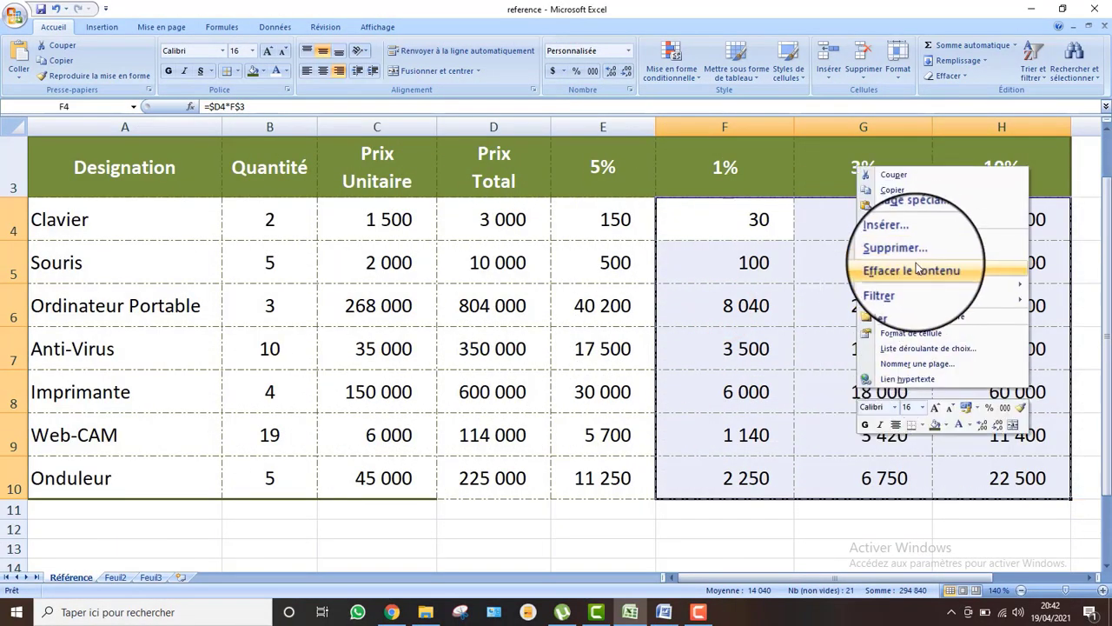
left_click(912, 270)
left_click(745, 228)
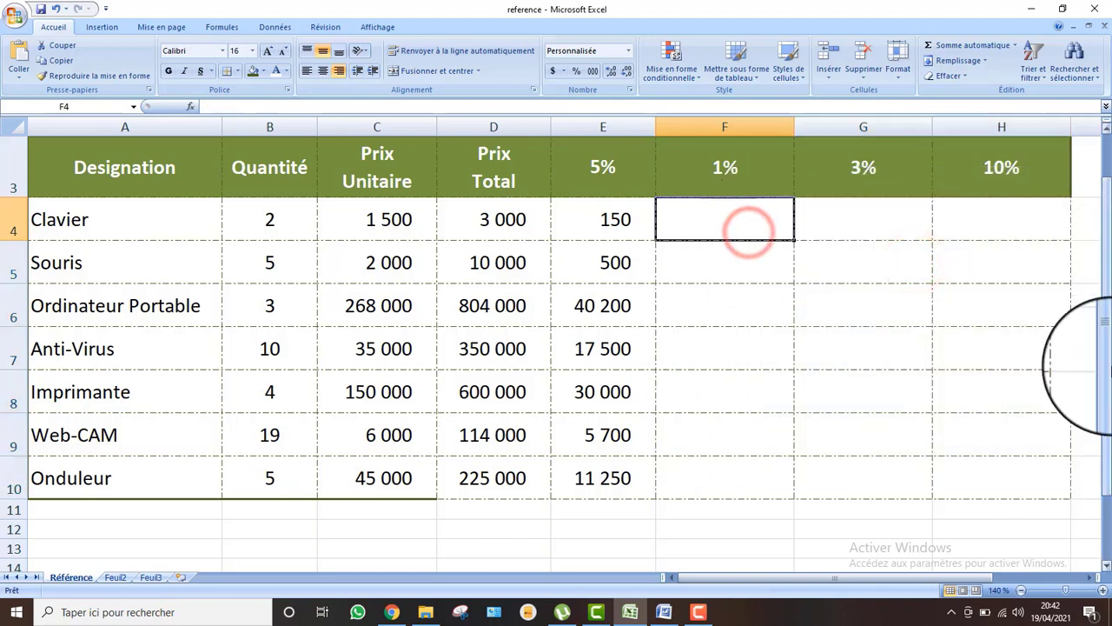
left_click_drag(1107, 358, 1108, 346)
left_click_drag(702, 304, 988, 563)
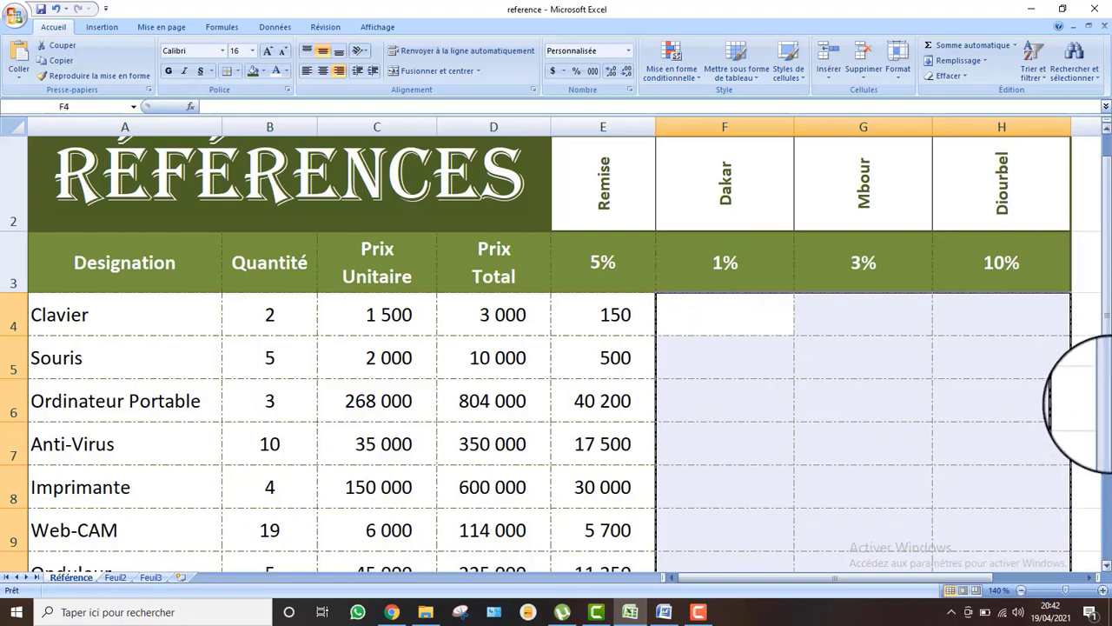
left_click_drag(1106, 434, 1092, 391)
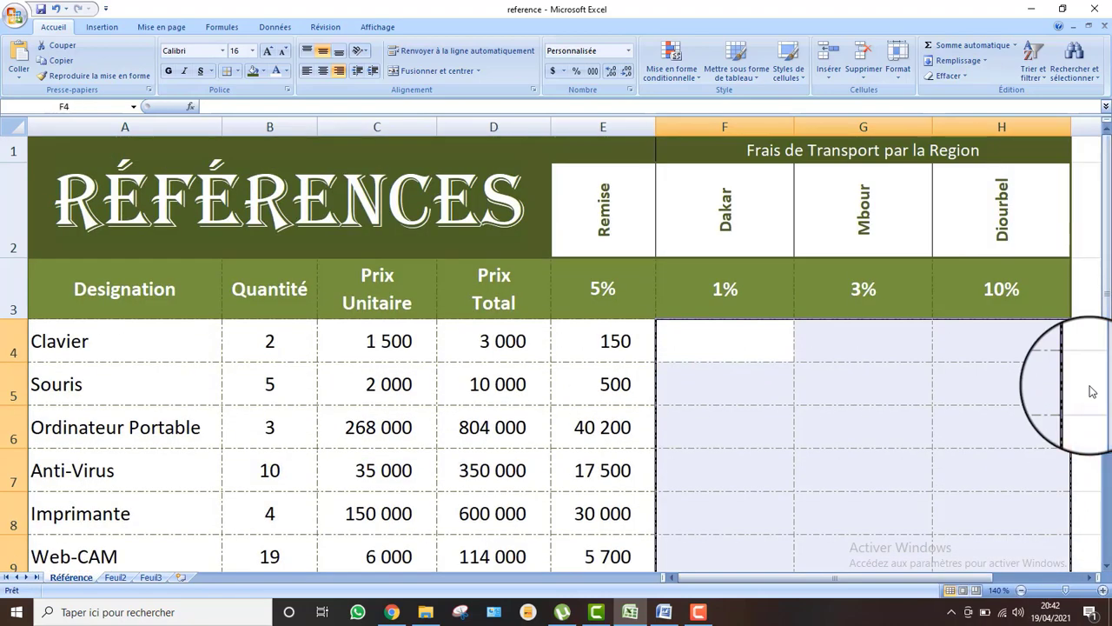
type("=")
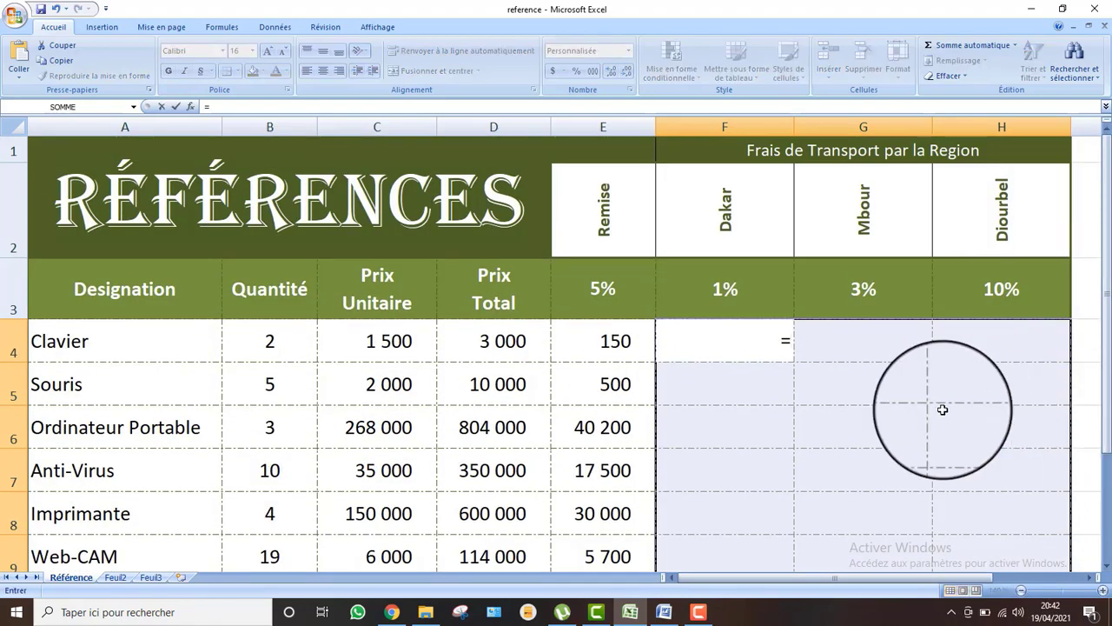
key("Escape")
left_click(712, 328)
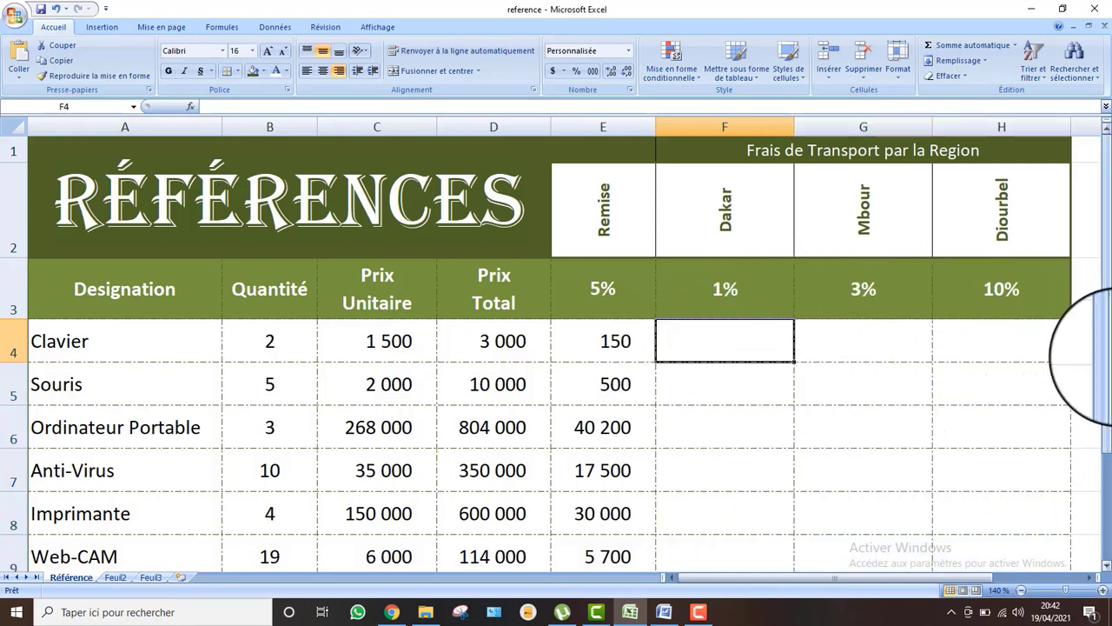
Fill the whole range F4:H10 at once with the formula =$D4*F$3 and check the formula in F4.
scroll(1087, 350, "down", 1)
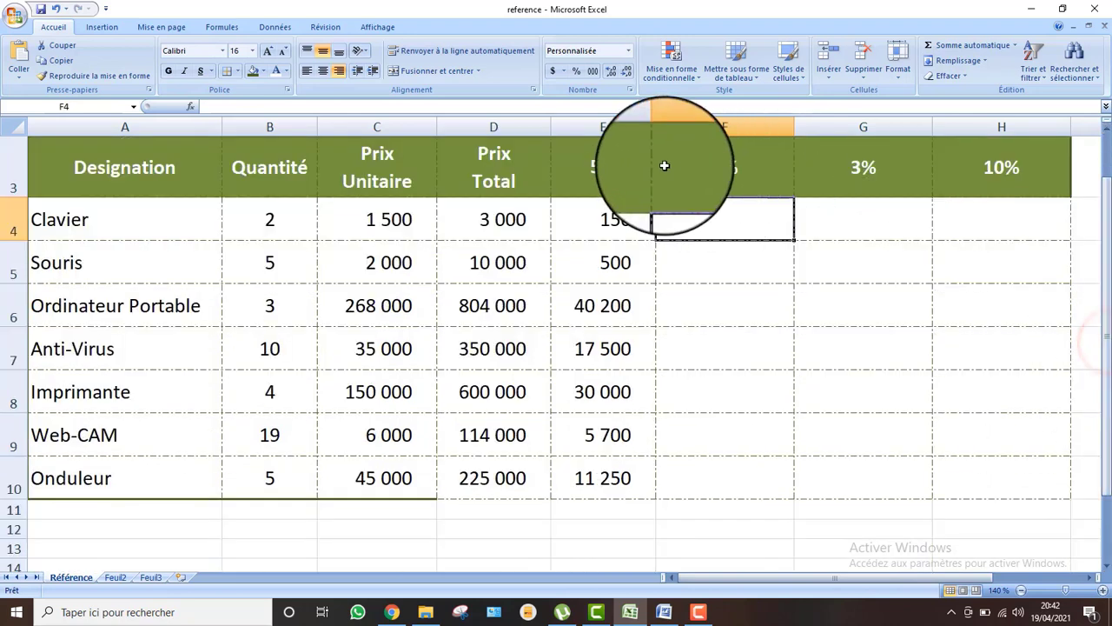
left_click(671, 205)
left_click_drag(716, 235, 999, 478)
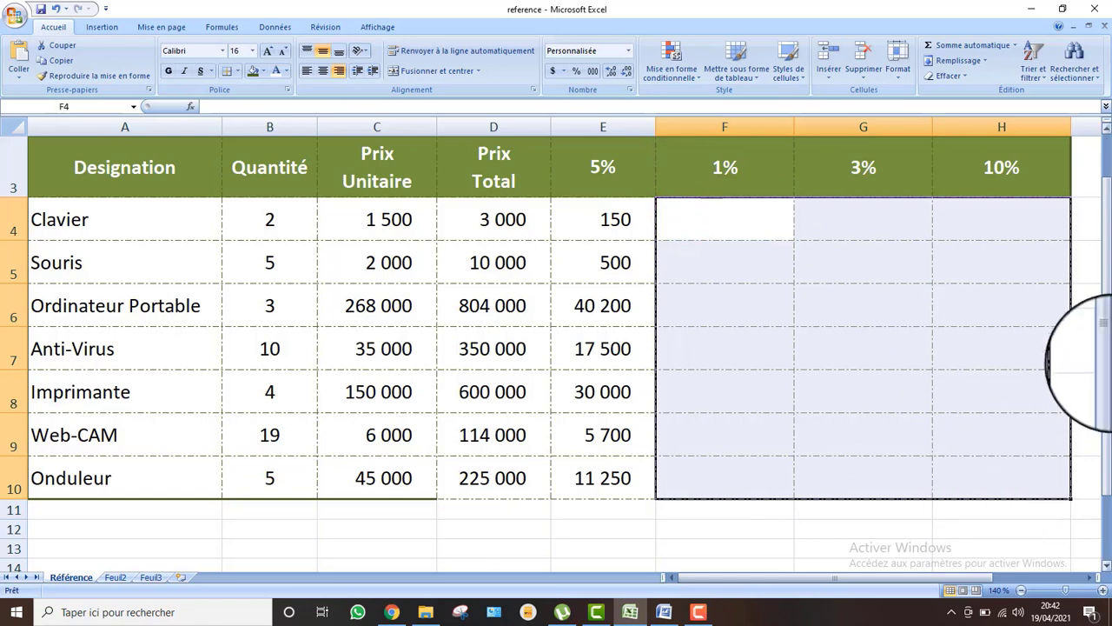
scroll(1100, 360, "up", 1)
type("=")
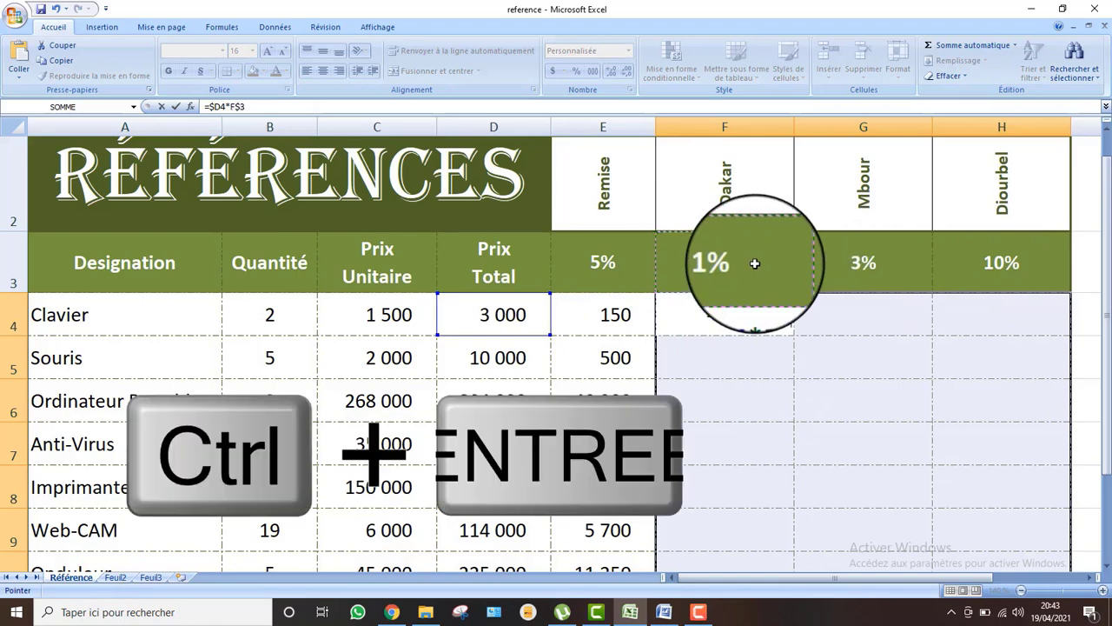
key("ctrl+Return")
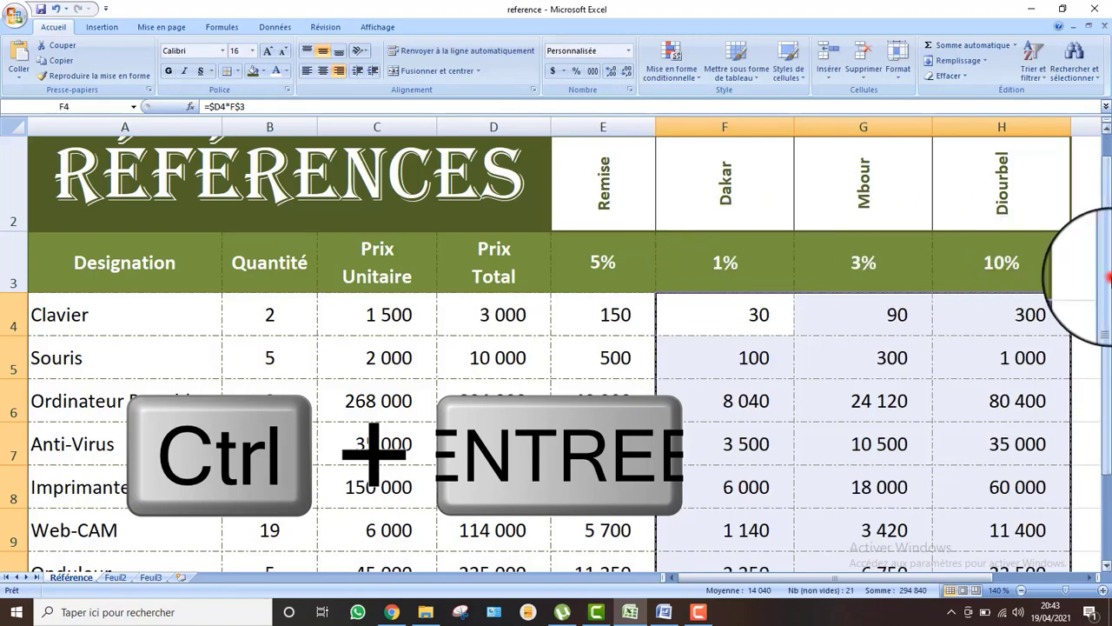
scroll(1109, 278, "down", 1)
left_click_drag(1108, 298, 1108, 277)
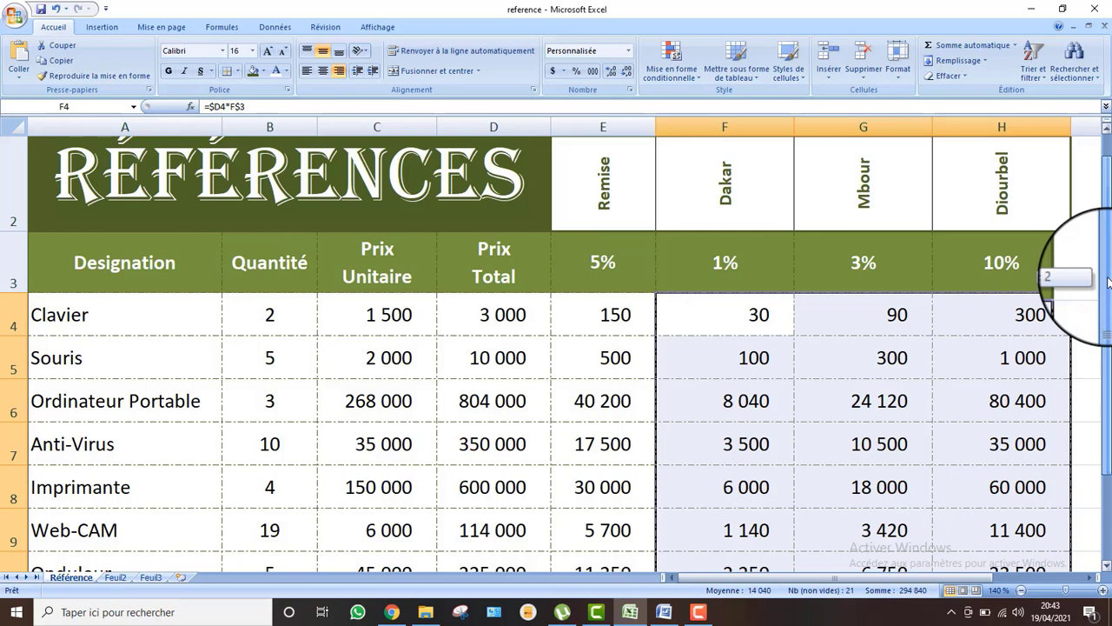
left_click(701, 312)
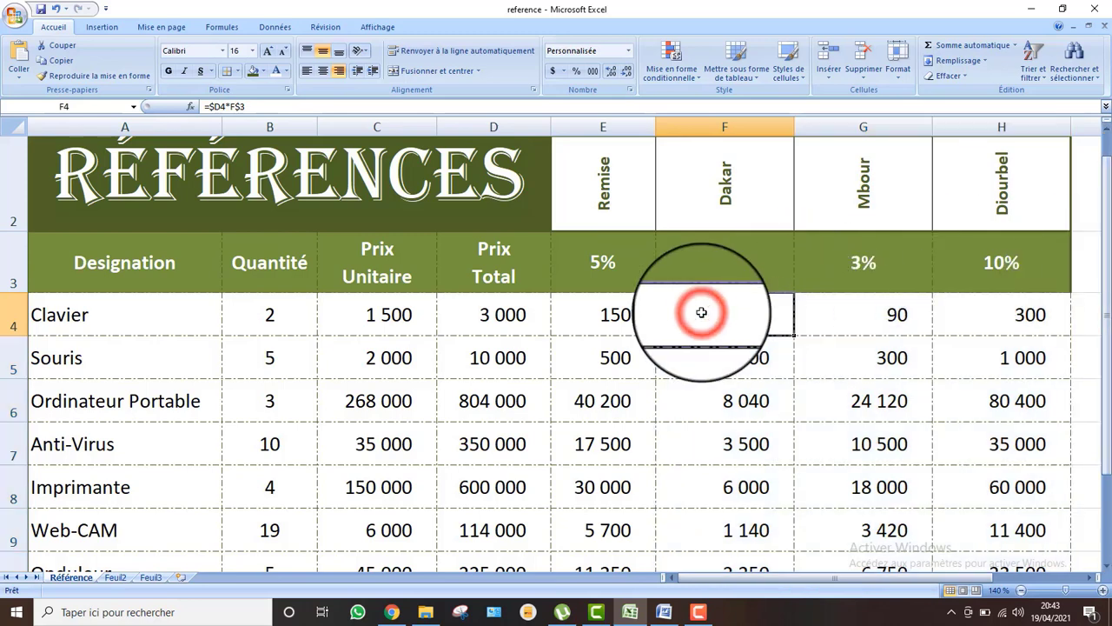